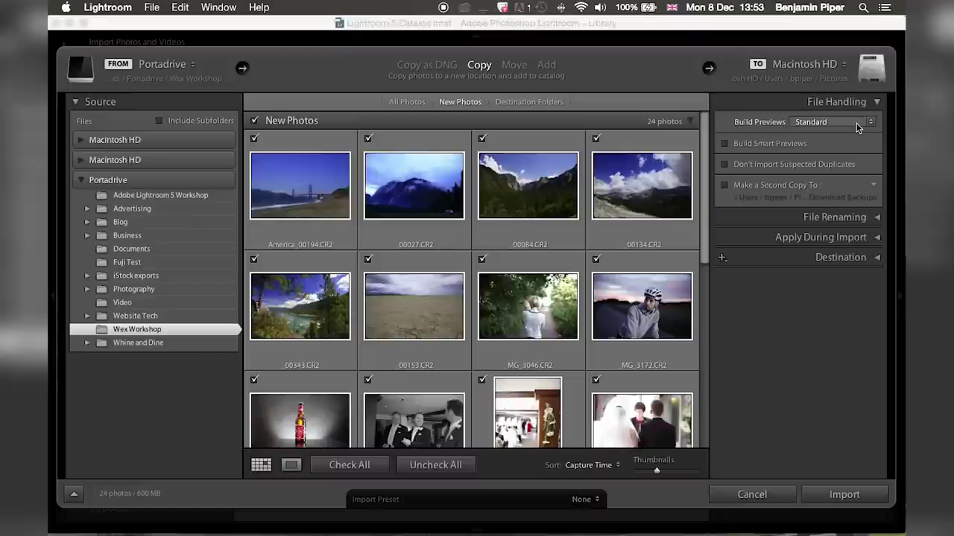
- Toggle Don't Import Suspected Duplicates on and off again, and collapse the File Handling settings
left_click(727, 165)
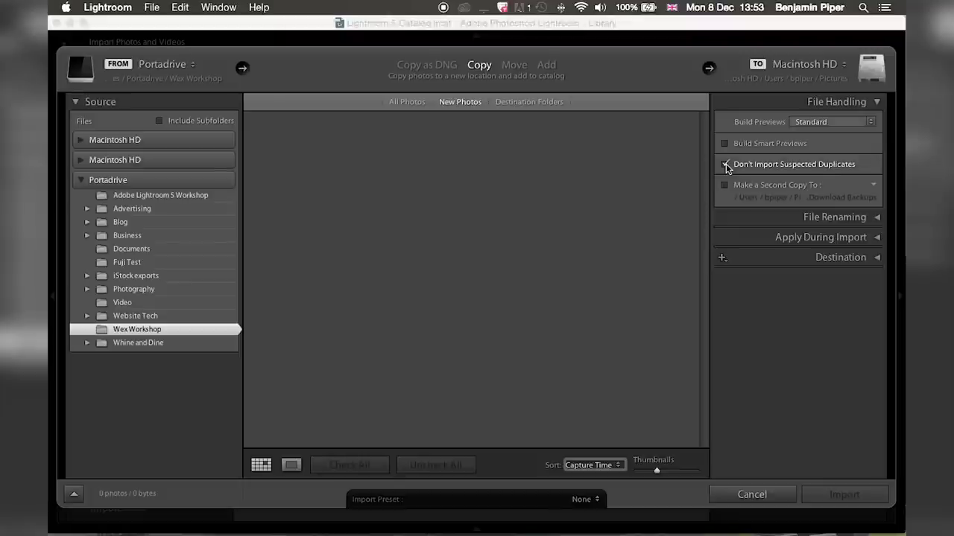
left_click(725, 165)
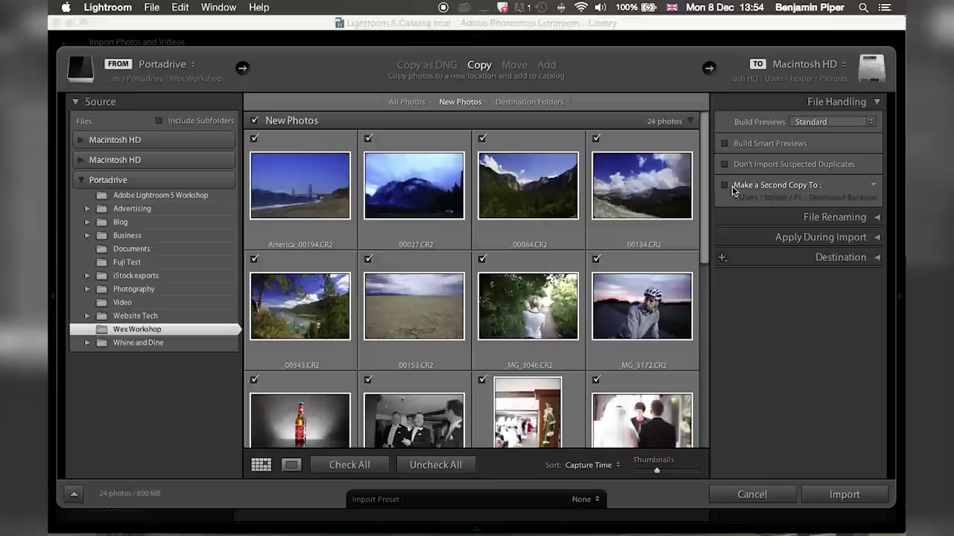
left_click(875, 102)
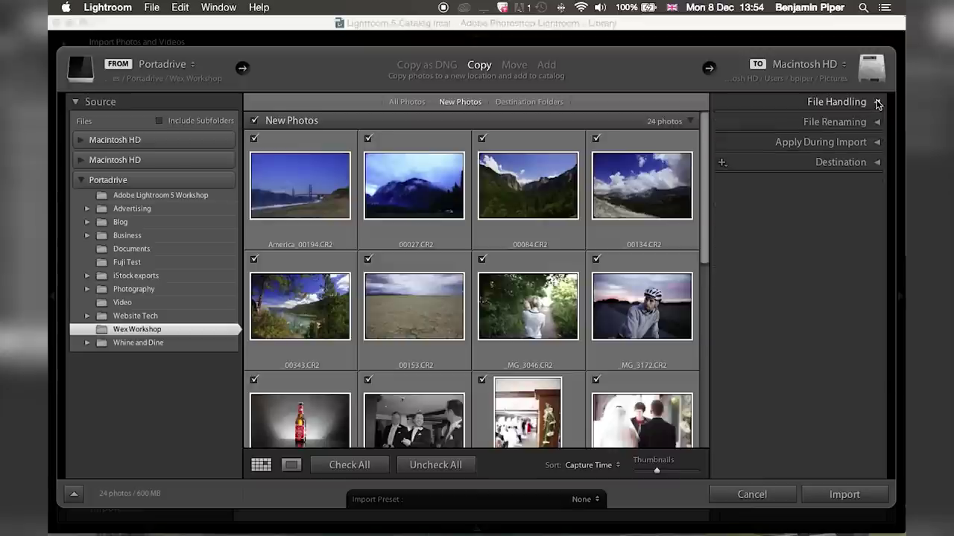
- Review the File Renaming options and keep Develop Settings at None for the import
left_click(876, 122)
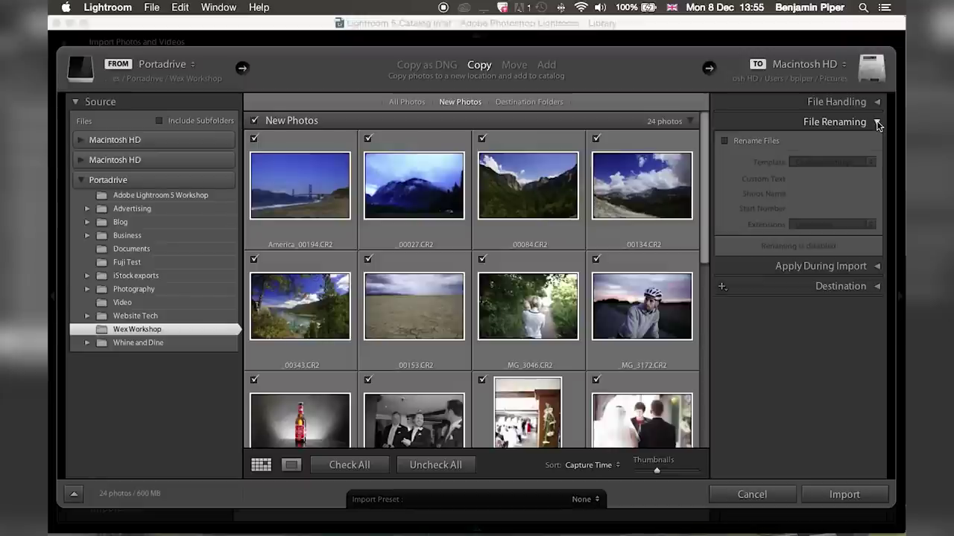
left_click(878, 124)
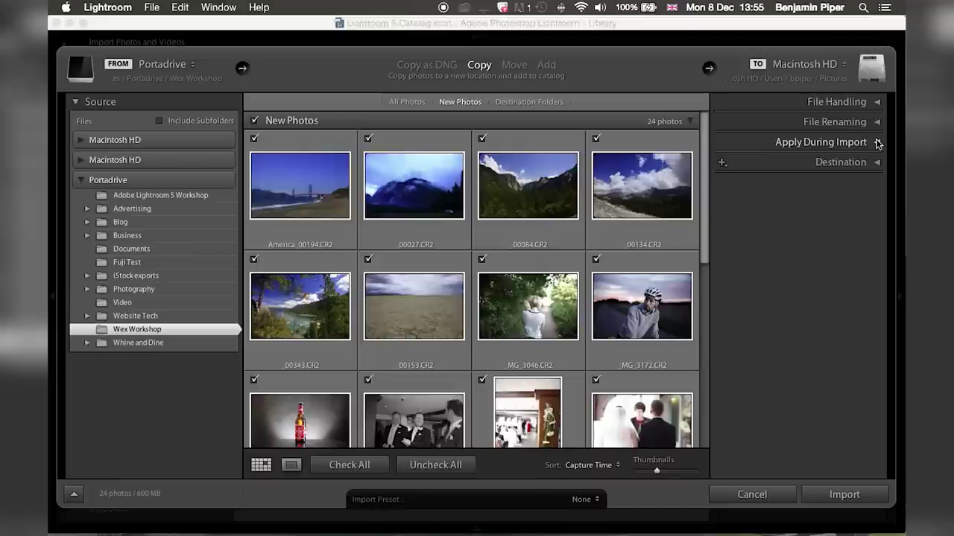
left_click(878, 143)
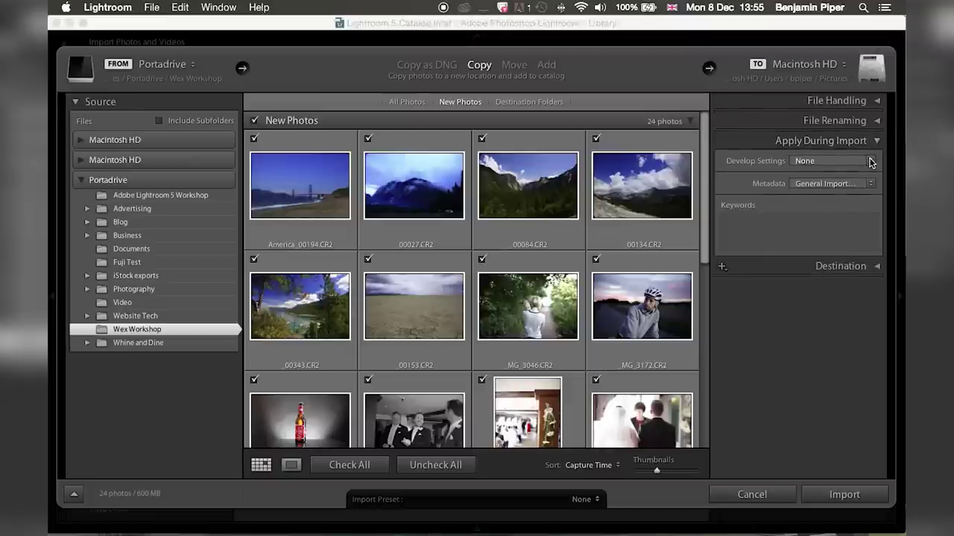
left_click(870, 163)
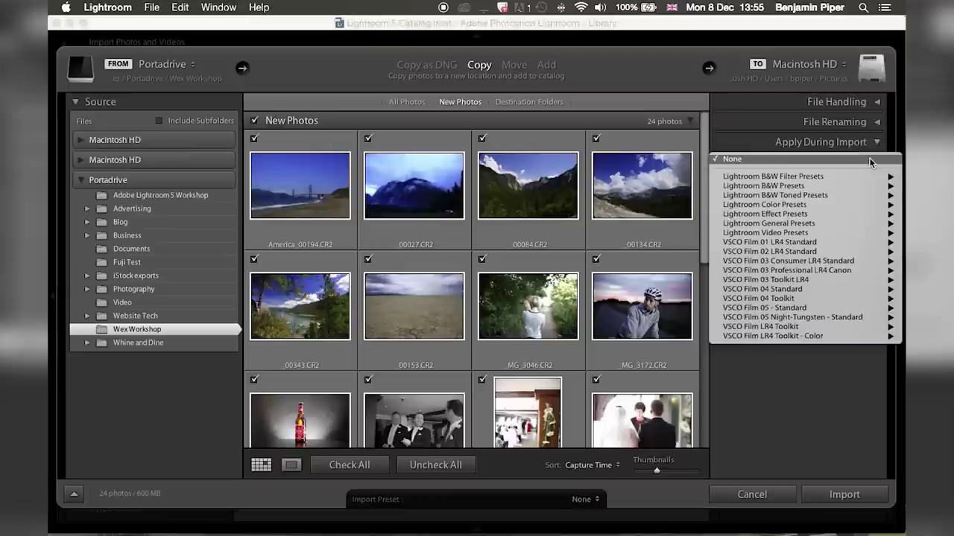
left_click(870, 158)
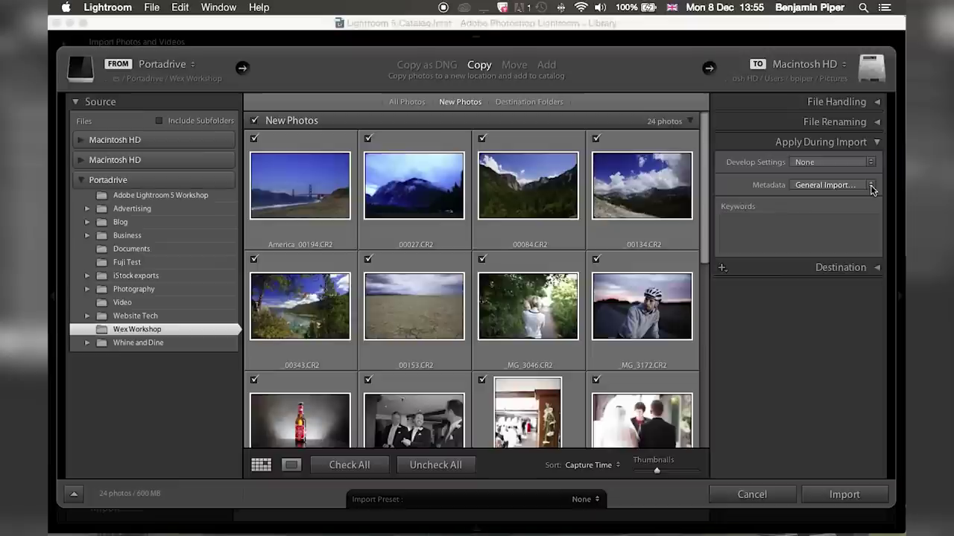
- Start a new metadata preset for the import and collapse its IPTC Extension Administrative section
left_click(870, 185)
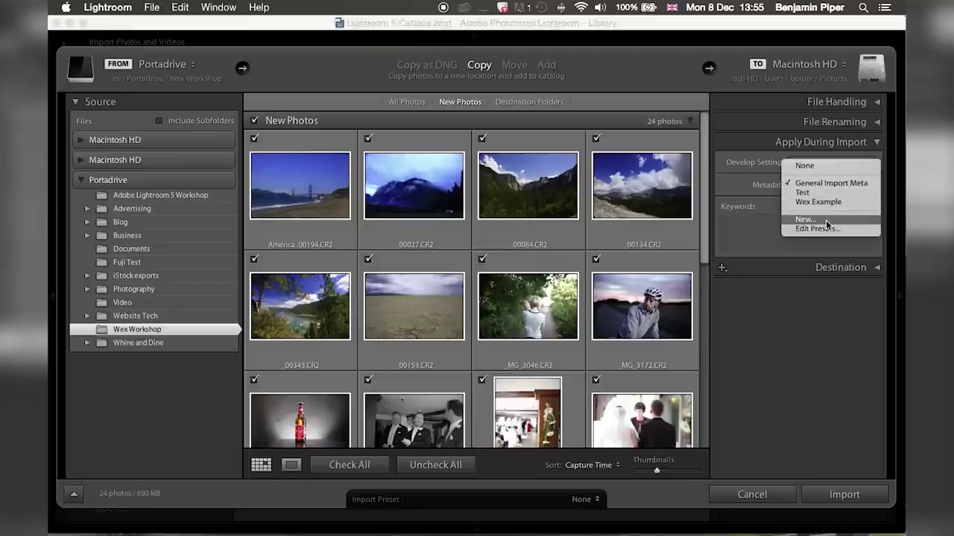
left_click(825, 313)
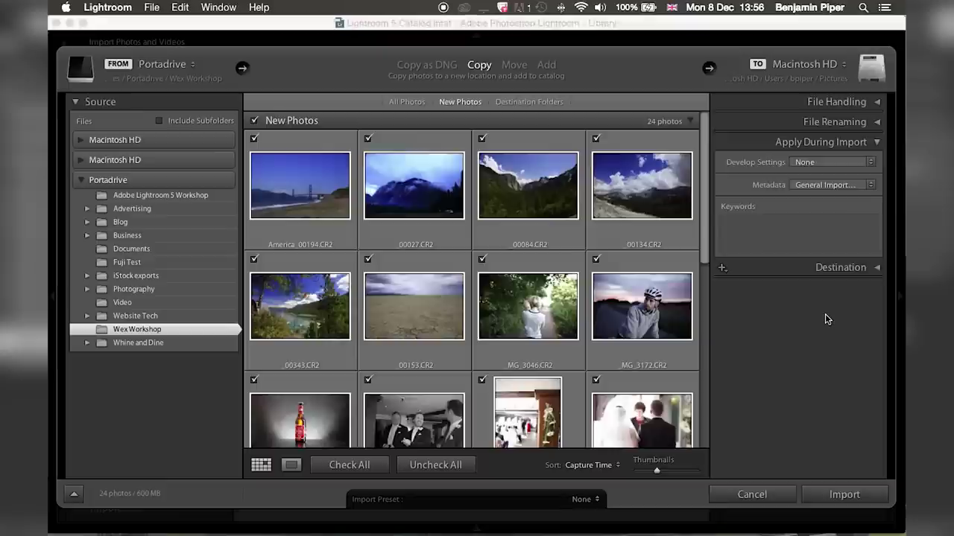
left_click(841, 184)
left_click(816, 219)
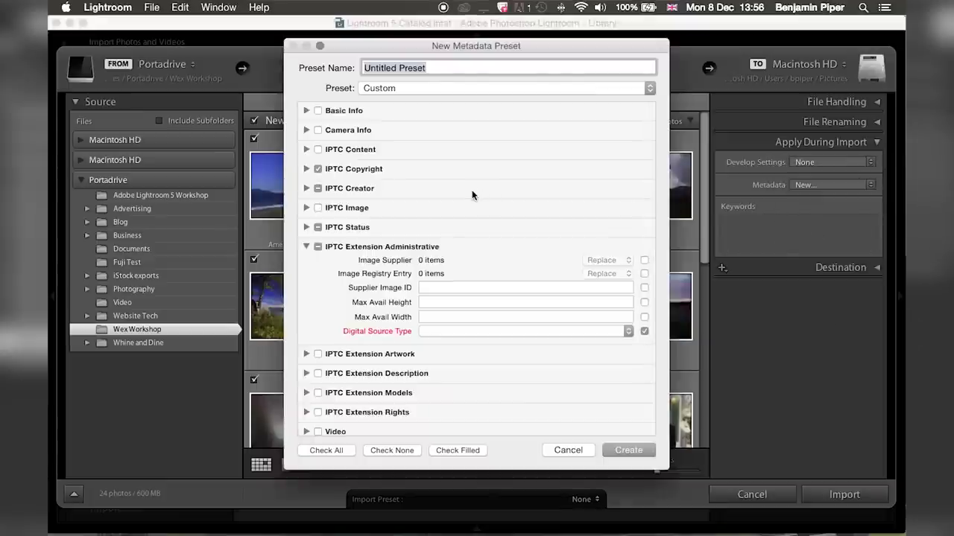
left_click(305, 246)
left_click(306, 247)
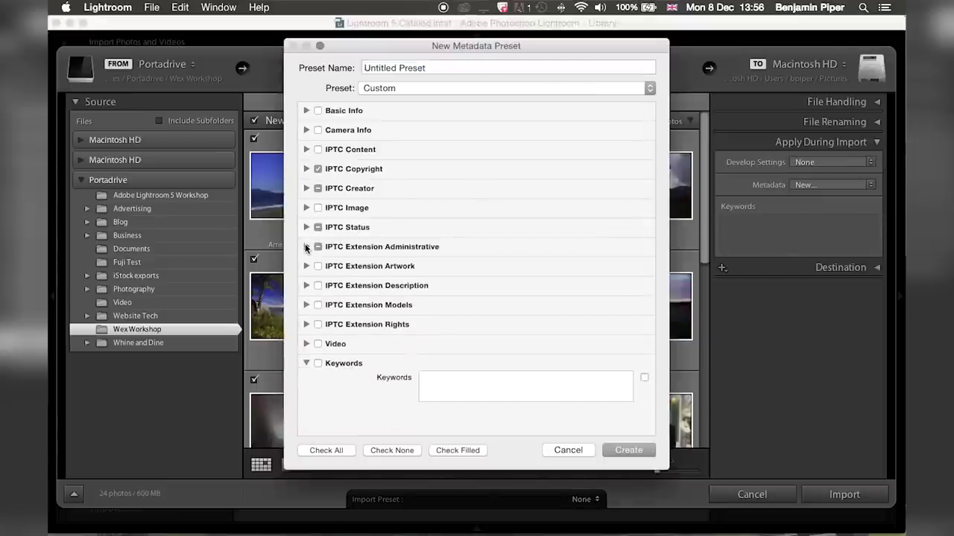
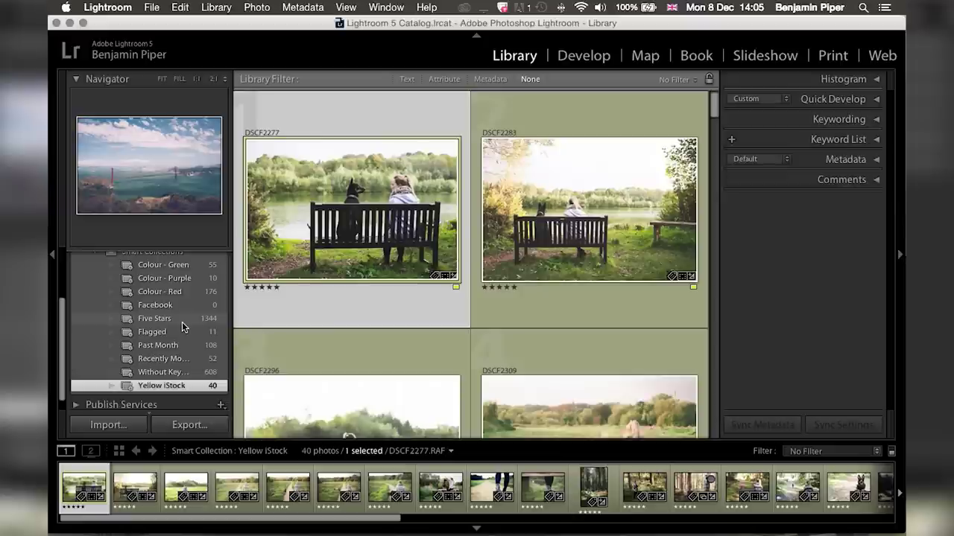
- Show the photos in the Wex Workshop folder of the library and review the Catalog section's entries
scroll(182, 328, "up", 2)
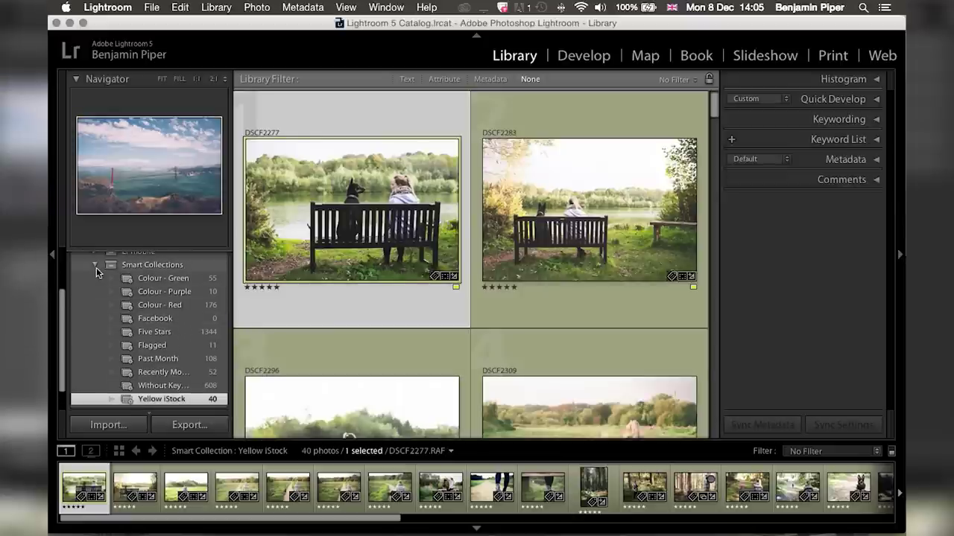
left_click(96, 271)
left_click(96, 271)
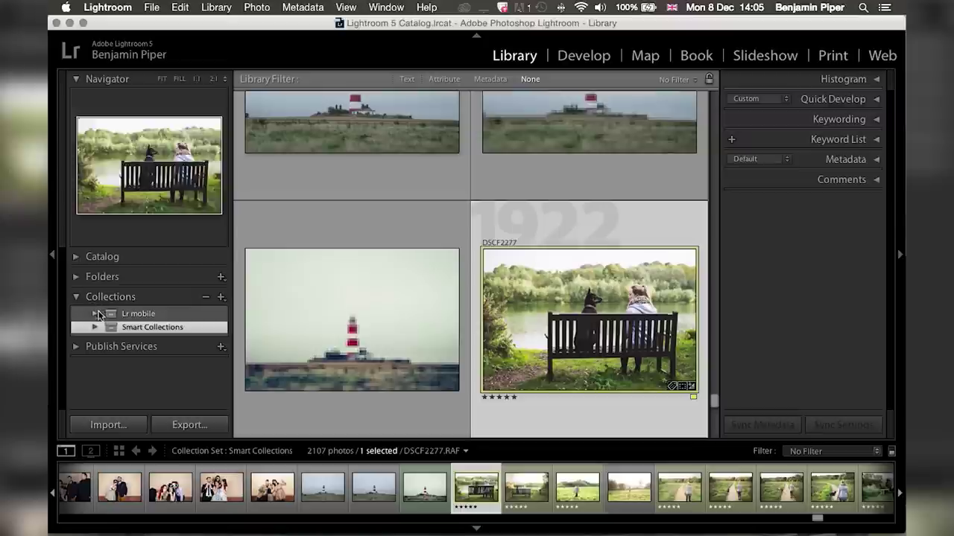
left_click(81, 275)
scroll(115, 307, "down", 3)
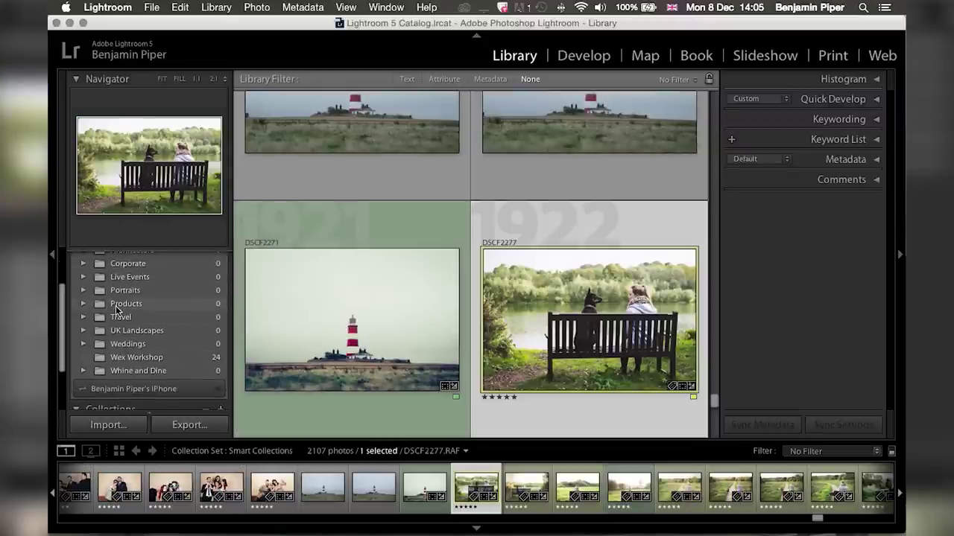
left_click(129, 357)
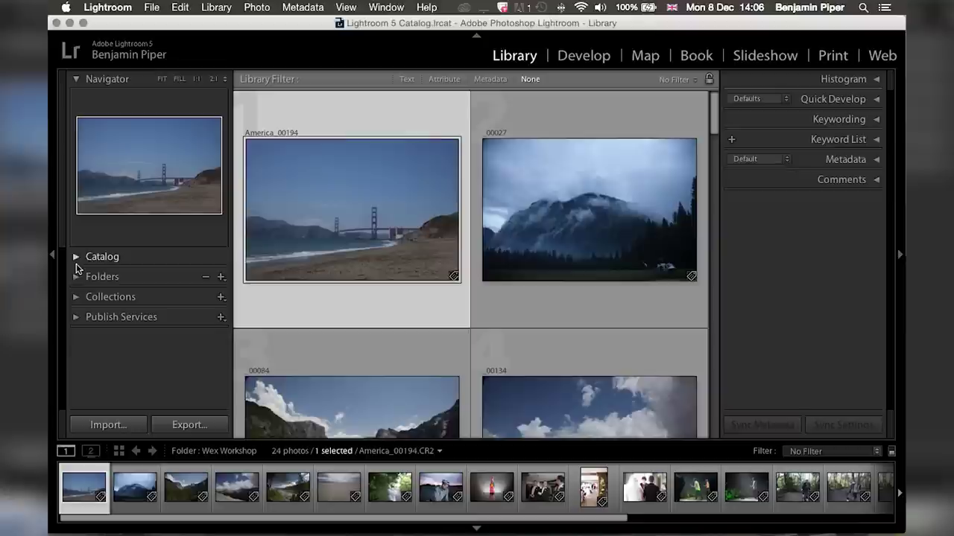
left_click(77, 261)
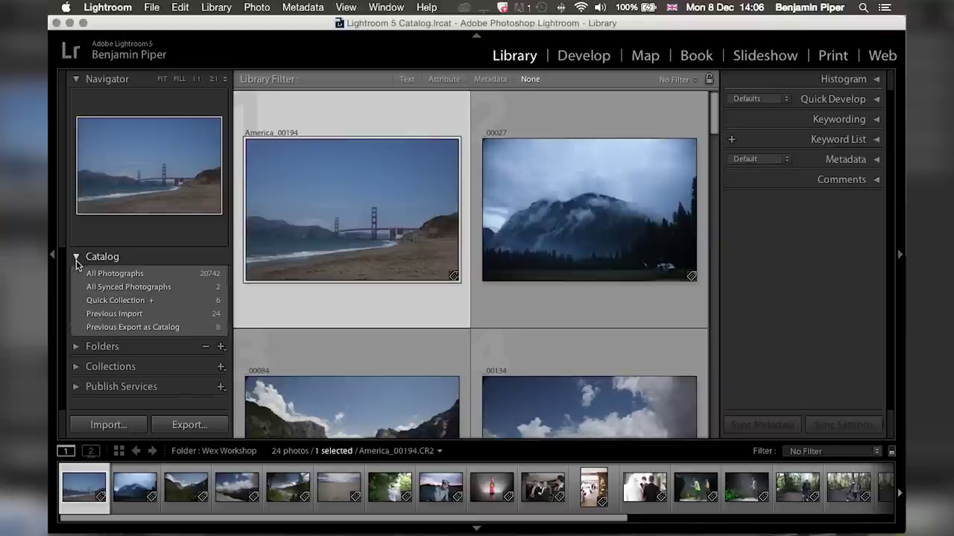
left_click(77, 258)
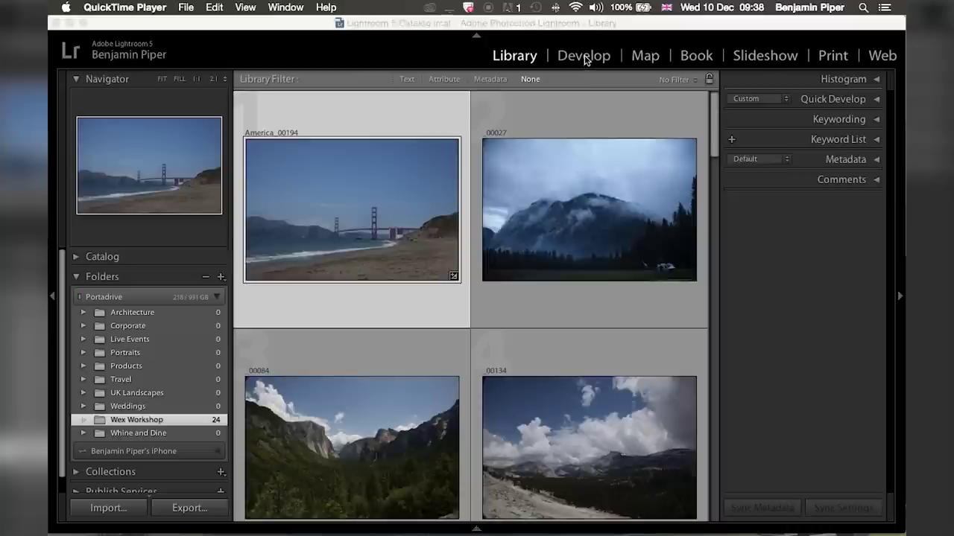
- Open the America_00194 beach photo in the Develop module and hide the module picker and the Navigator and Presets panel group
left_click(584, 58)
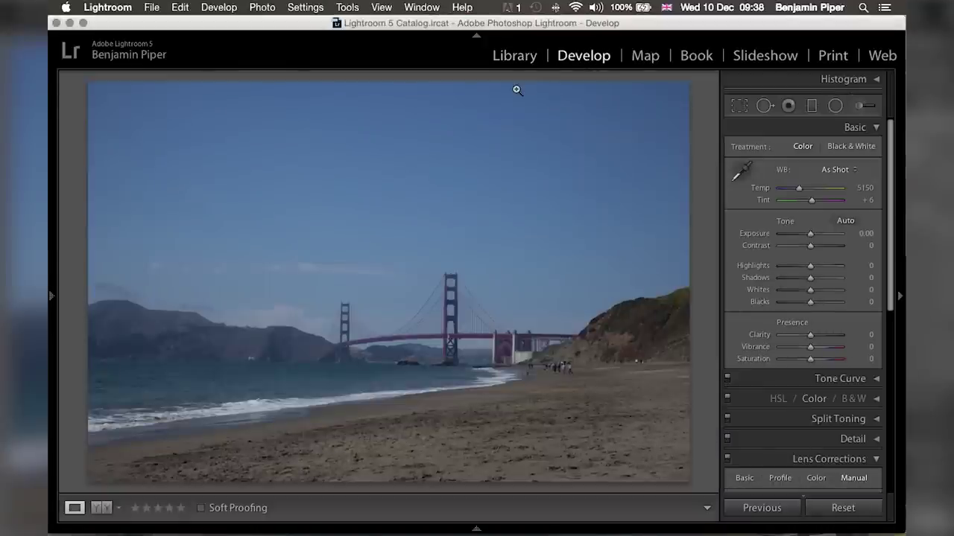
key("F7")
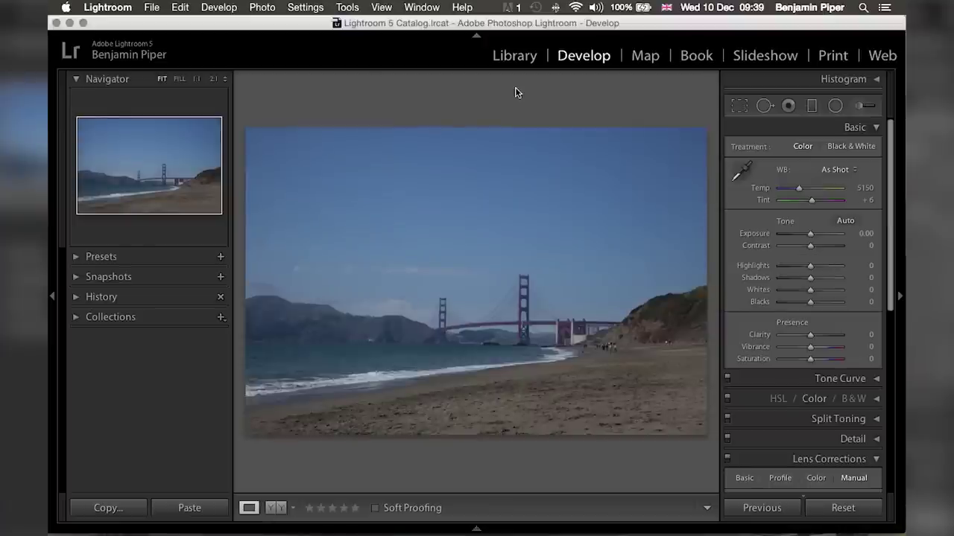
key("Tab")
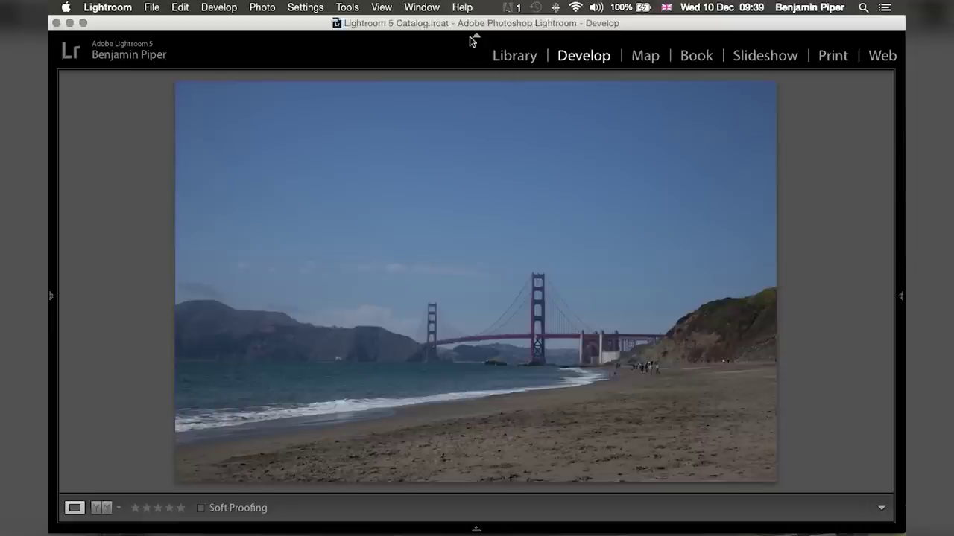
left_click(476, 36)
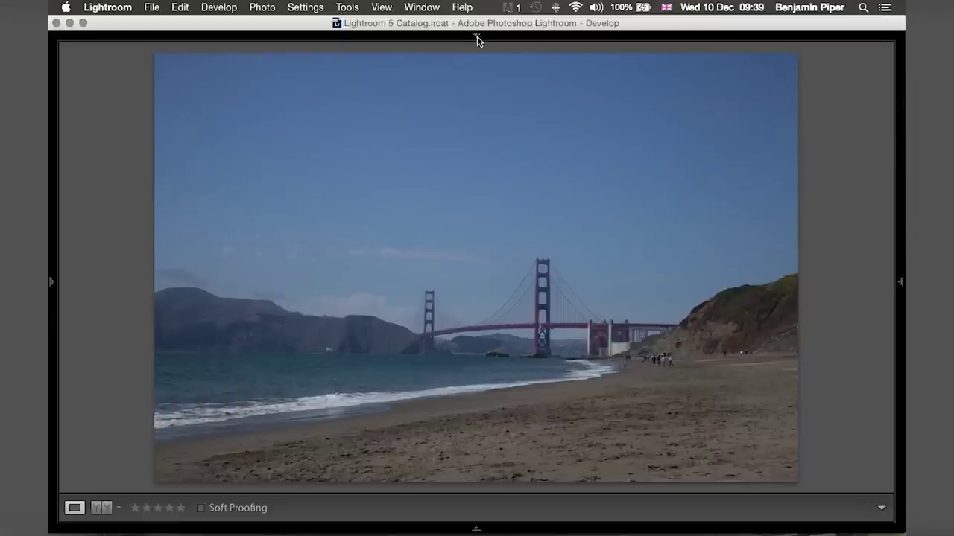
key("Tab")
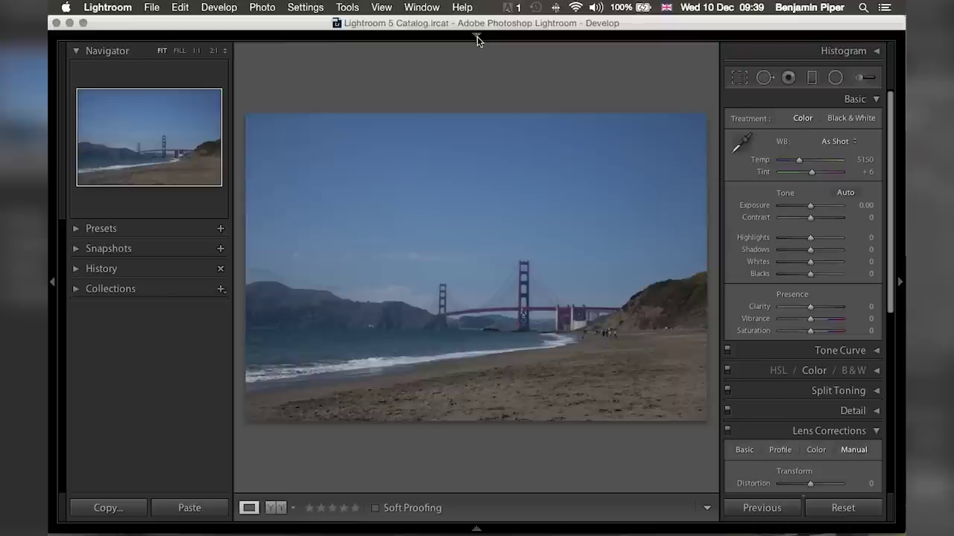
left_click(52, 287)
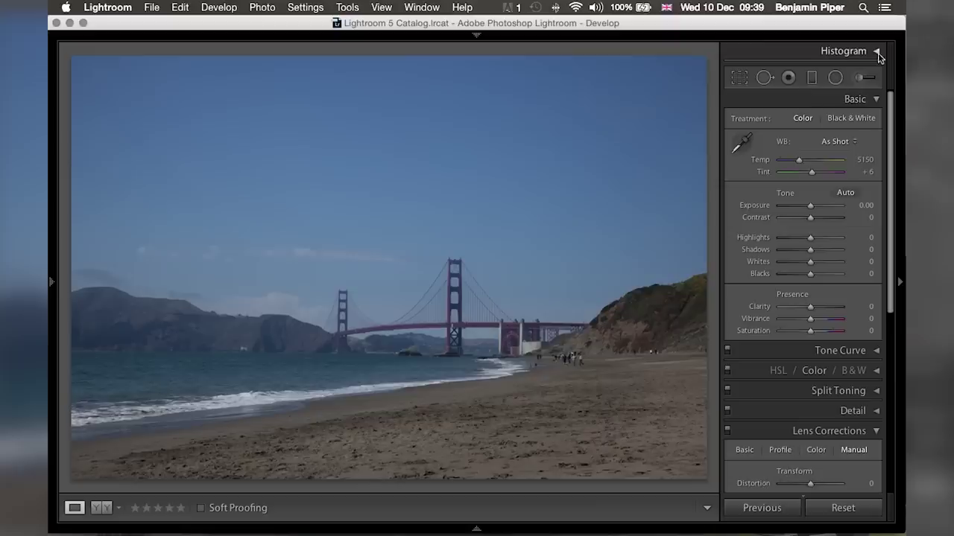
- Examine the histogram of the beach photo and collapse it again
left_click(877, 51)
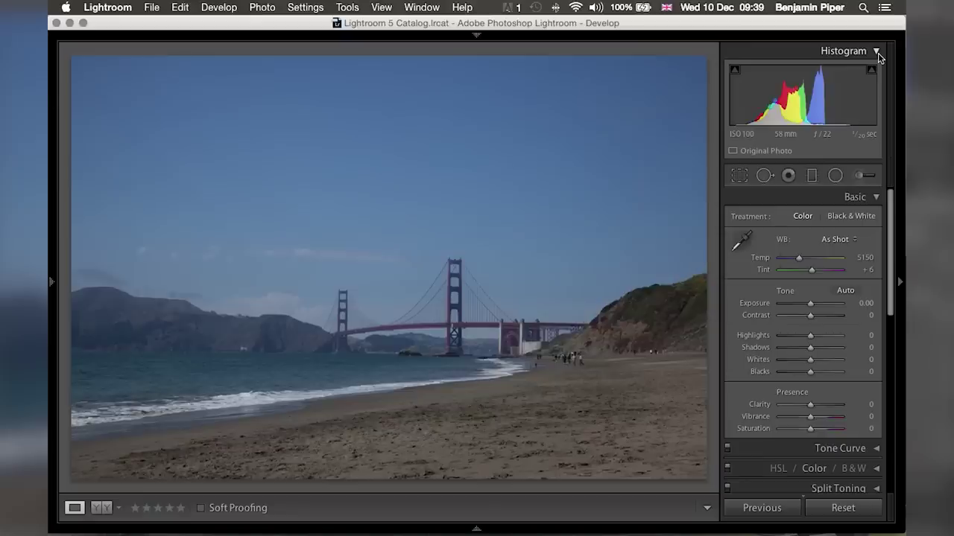
left_click(877, 52)
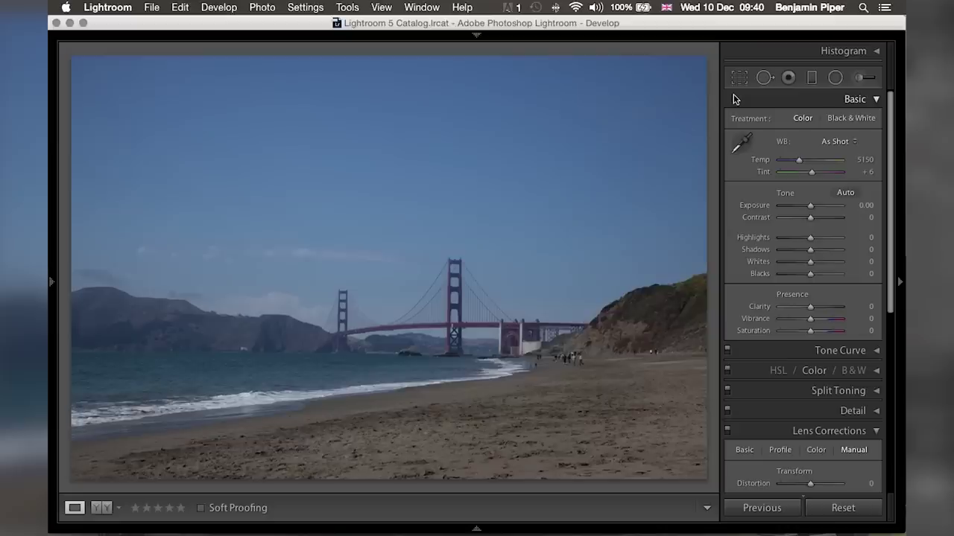
- Crop the beach photo slightly on all sides at the Original aspect and straighten it to an angle of -0.36
left_click(740, 80)
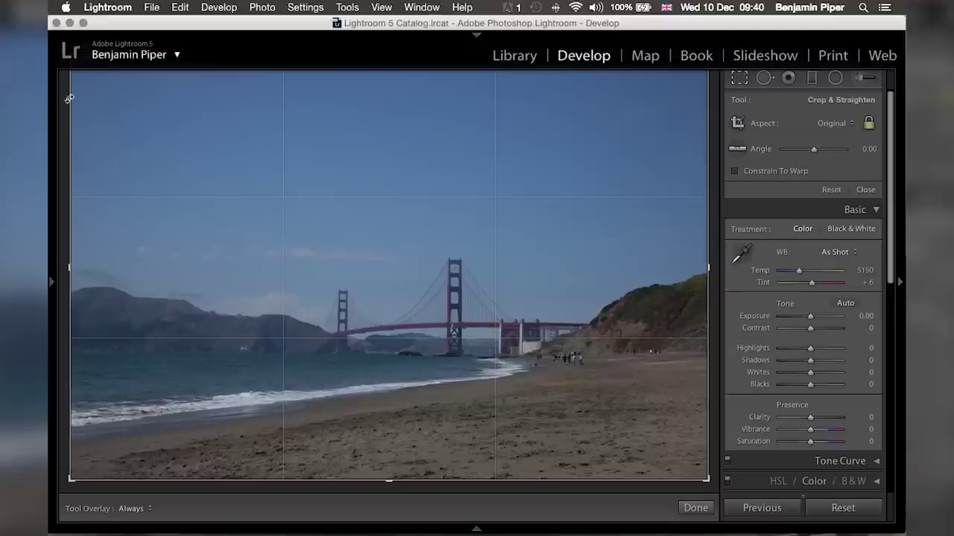
left_click_drag(70, 51, 99, 75)
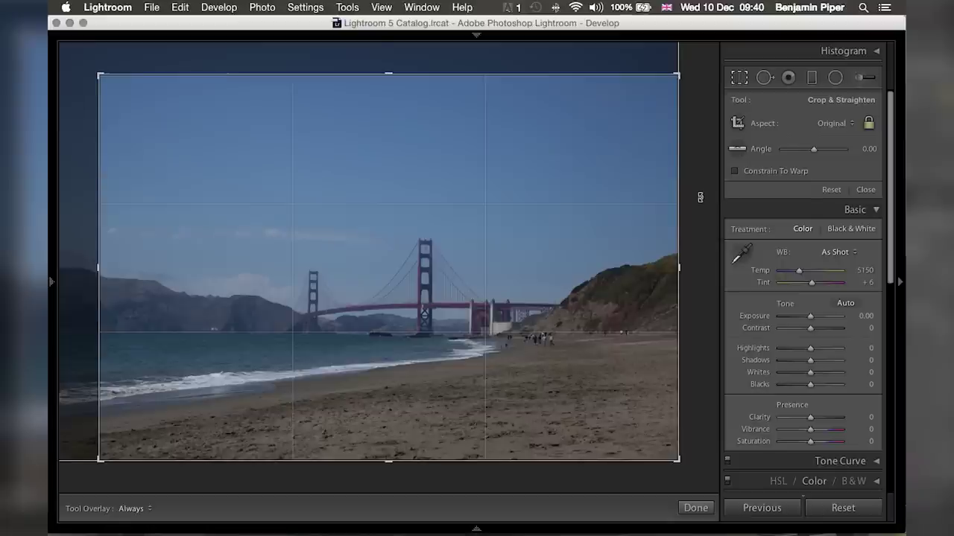
left_click_drag(700, 194, 703, 194)
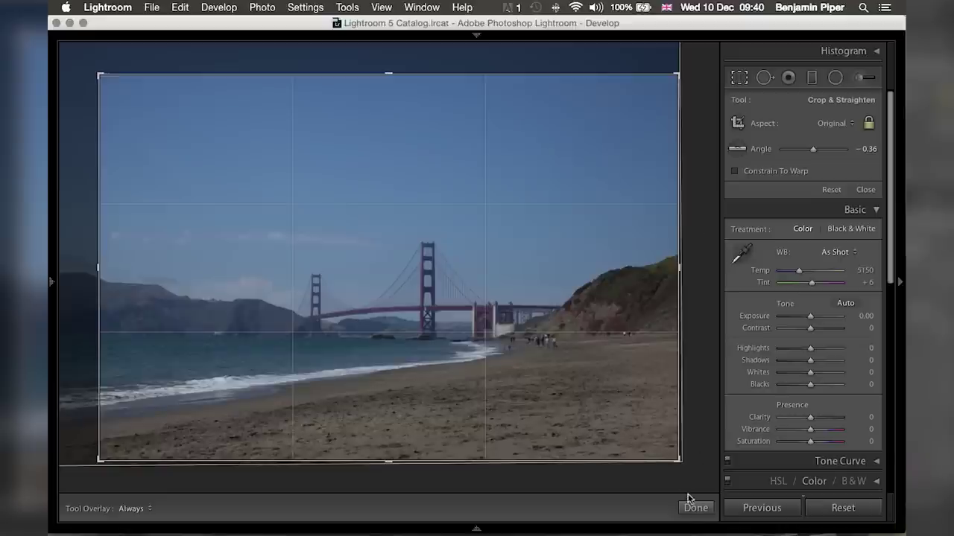
left_click(693, 508)
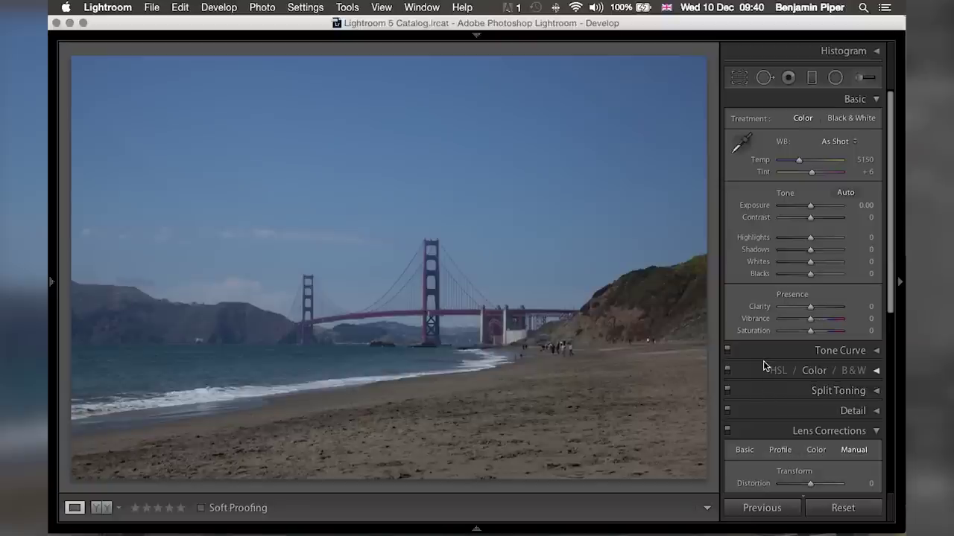
- Enlarge the existing crop, rotate the photo to an angle of -0.53, and reset the crop and straightening
left_click(740, 79)
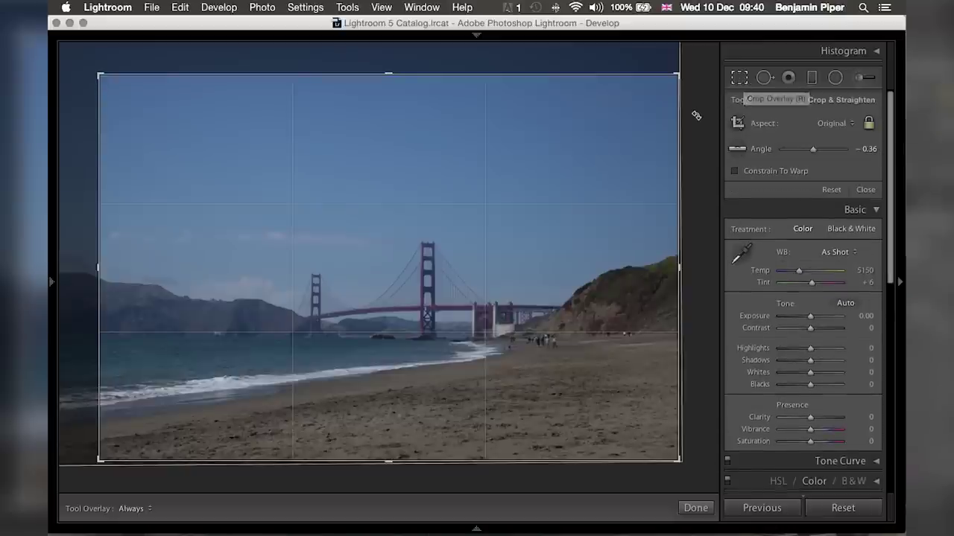
left_click_drag(99, 77, 79, 68)
left_click_drag(704, 241, 705, 240)
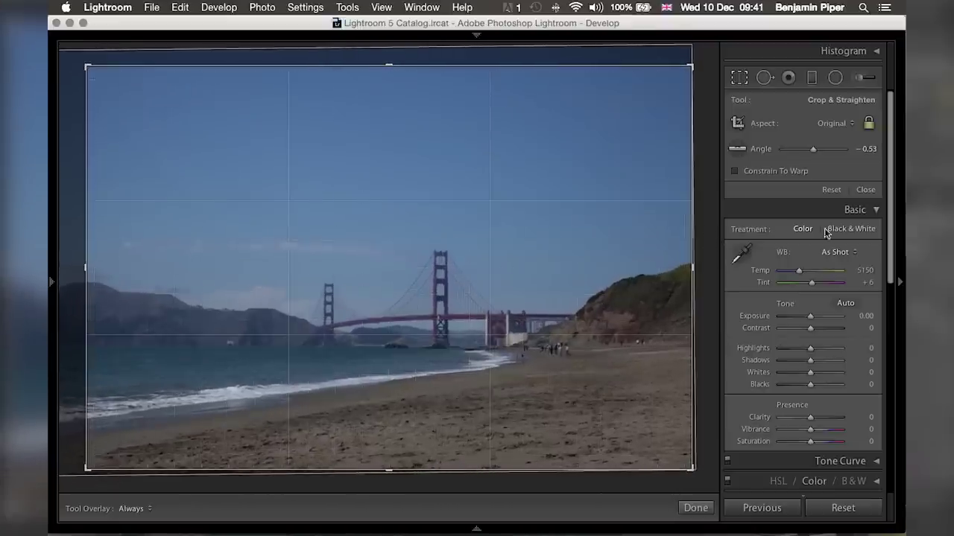
left_click(831, 190)
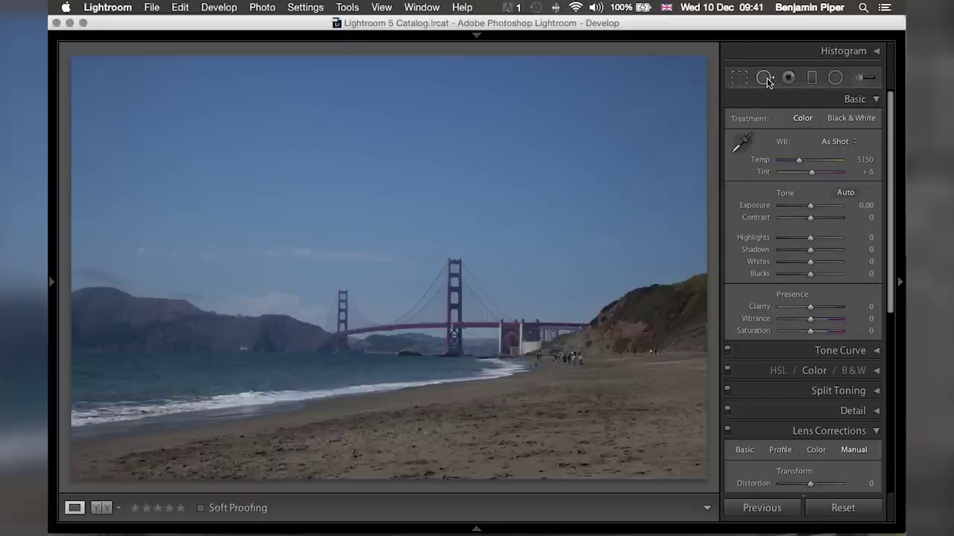
- Examine the beach photo for dust spots with Visualize Spots at its maximum threshold, and inspect the sky above the bridge up close
left_click(765, 78)
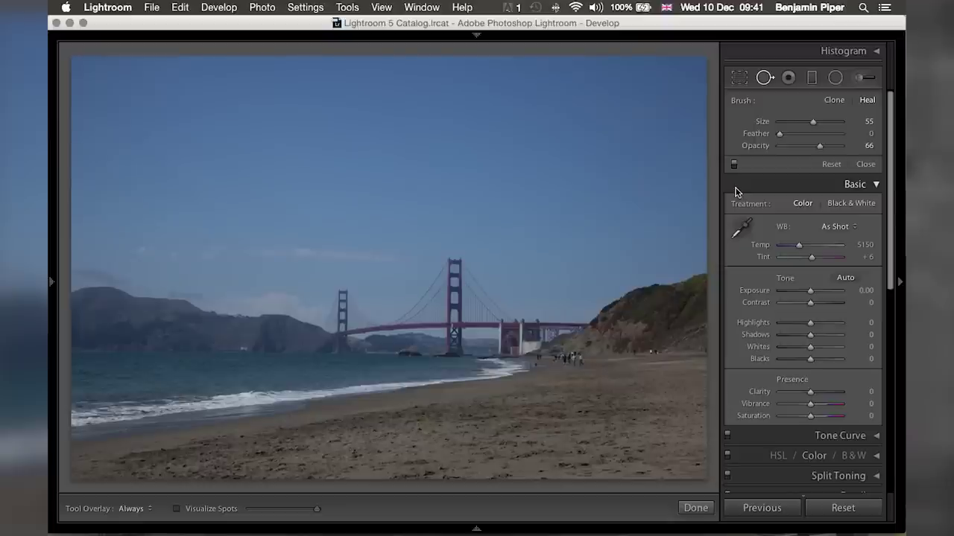
left_click(176, 510)
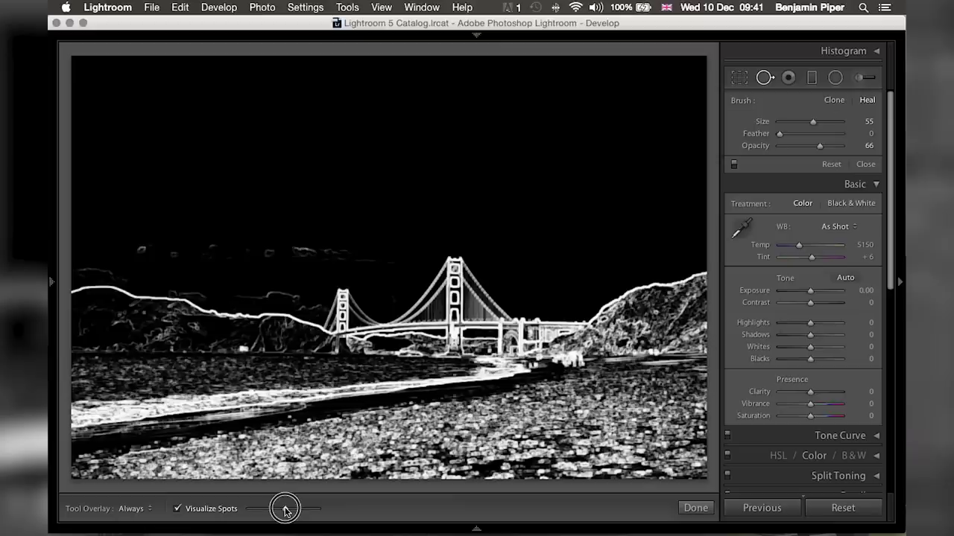
left_click_drag(285, 510, 323, 510)
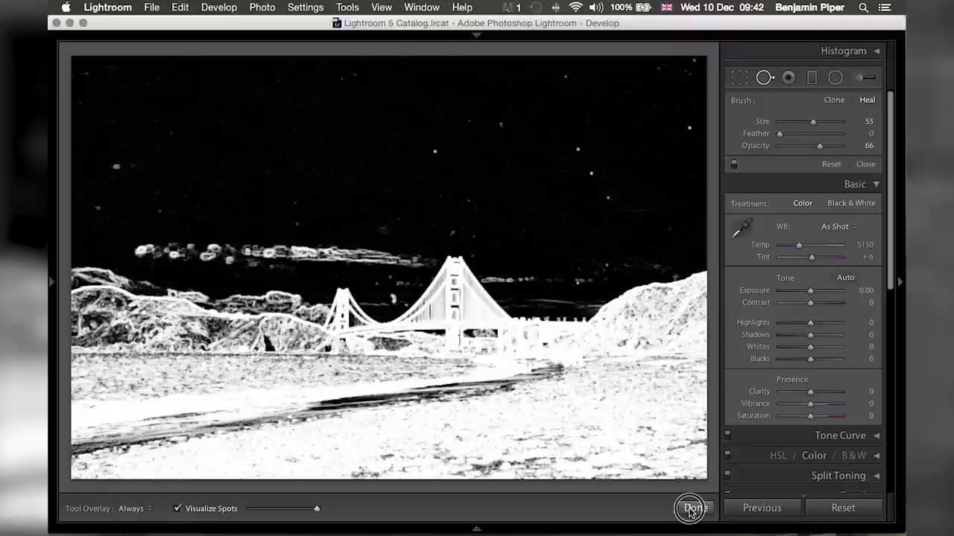
left_click(690, 507)
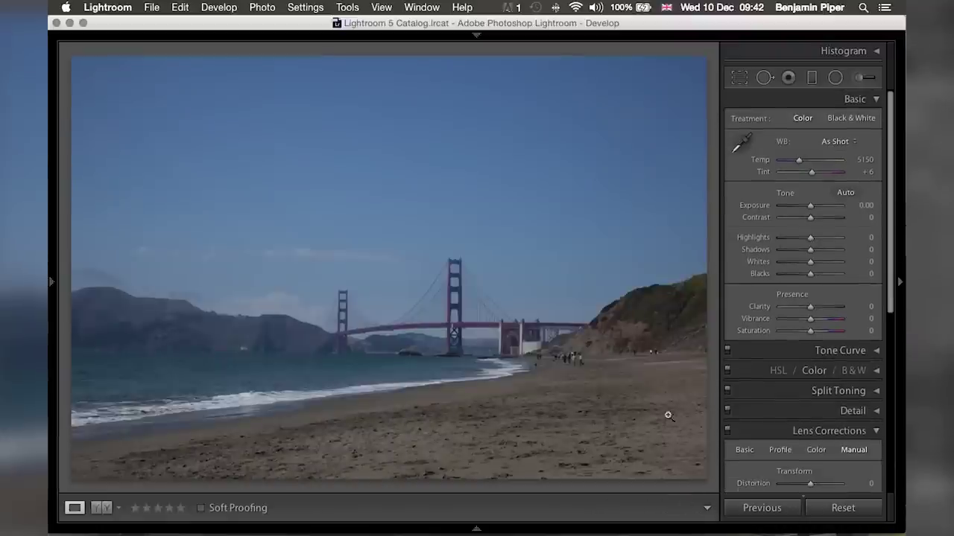
left_click(593, 175)
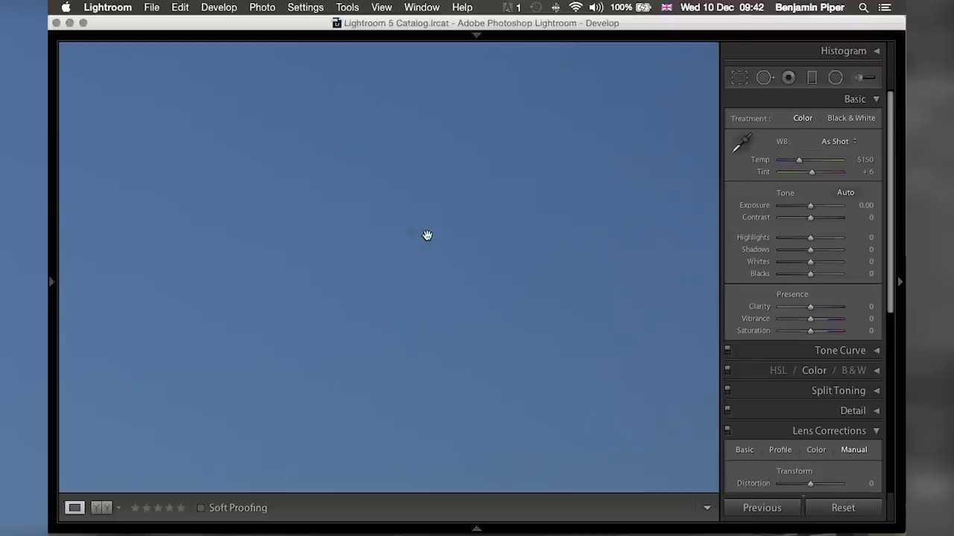
left_click(471, 222)
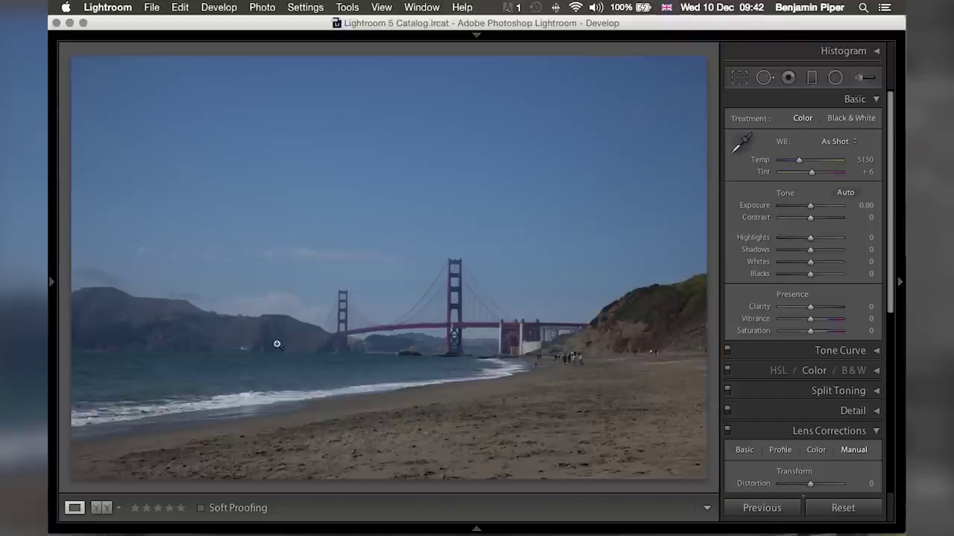
- Prepare the Spot Removal tool in Heal mode with Visualize Spots on, size 46 and opacity 100
left_click(763, 76)
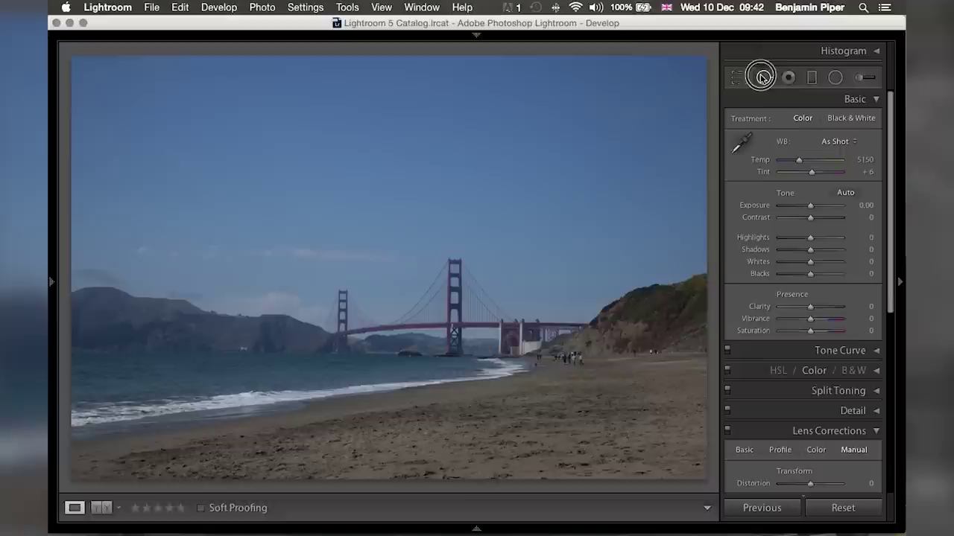
left_click(177, 509)
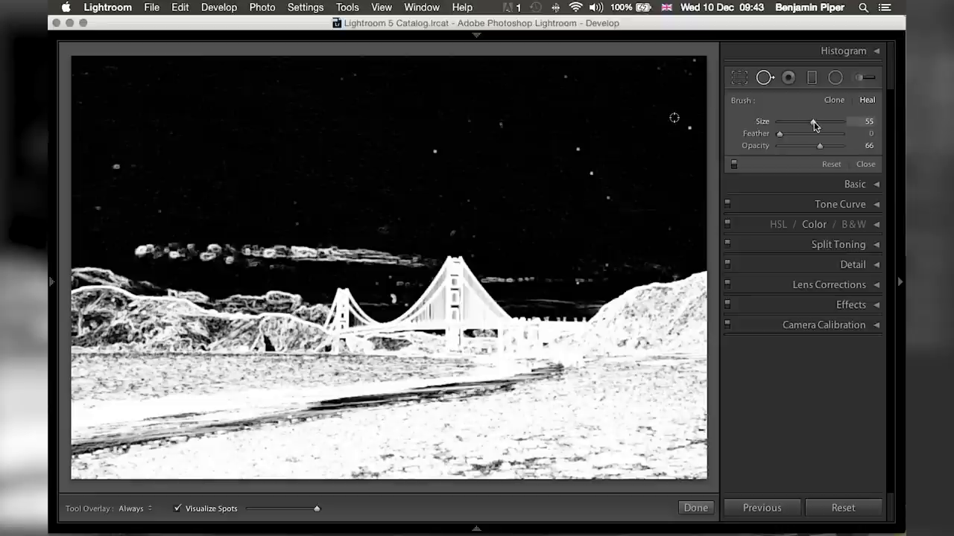
mouse_move(815, 125)
left_mouse_down()
mouse_move(836, 123)
mouse_move(817, 127)
left_mouse_up()
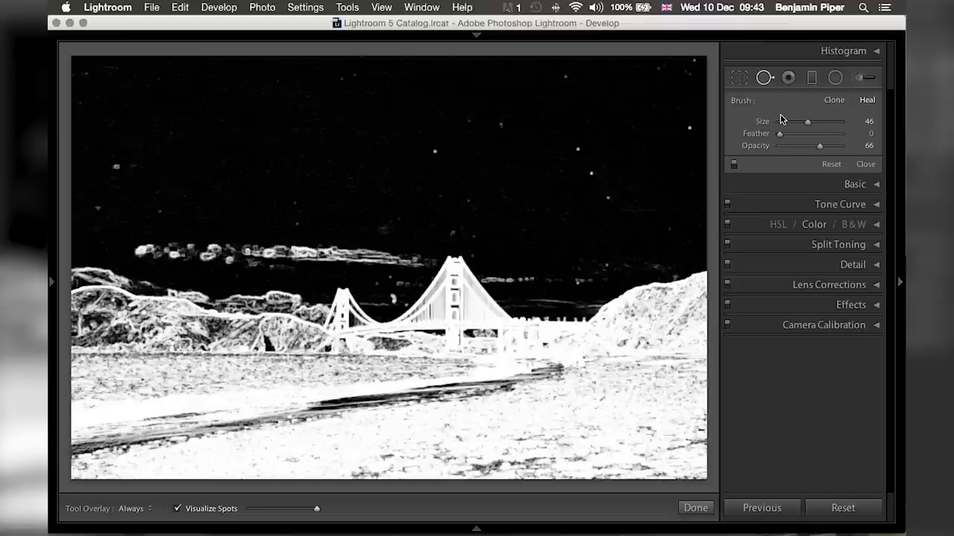
left_click_drag(819, 146, 859, 148)
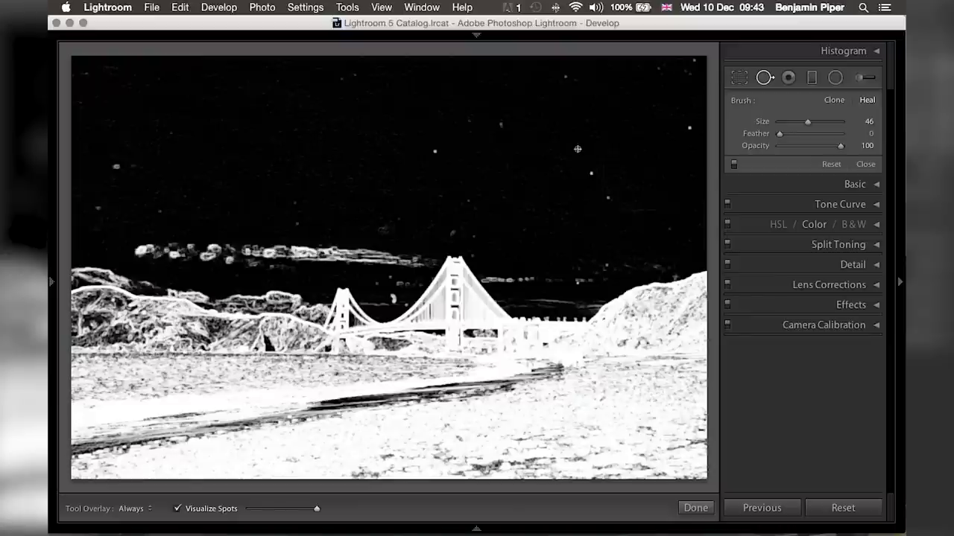
- Heal the most prominent dust spots scattered across the upper sky of the beach photo
left_click(577, 149)
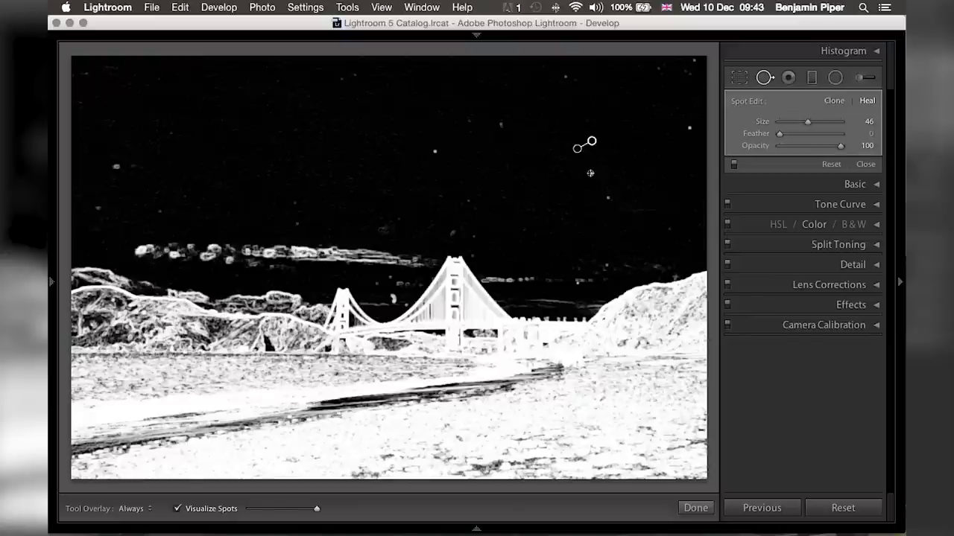
left_click(591, 173)
left_click(608, 199)
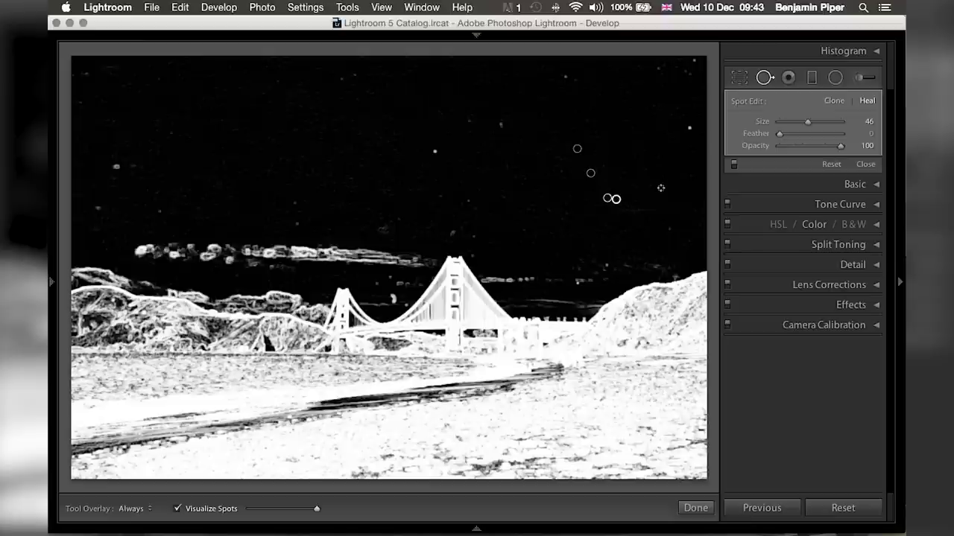
left_click(689, 129)
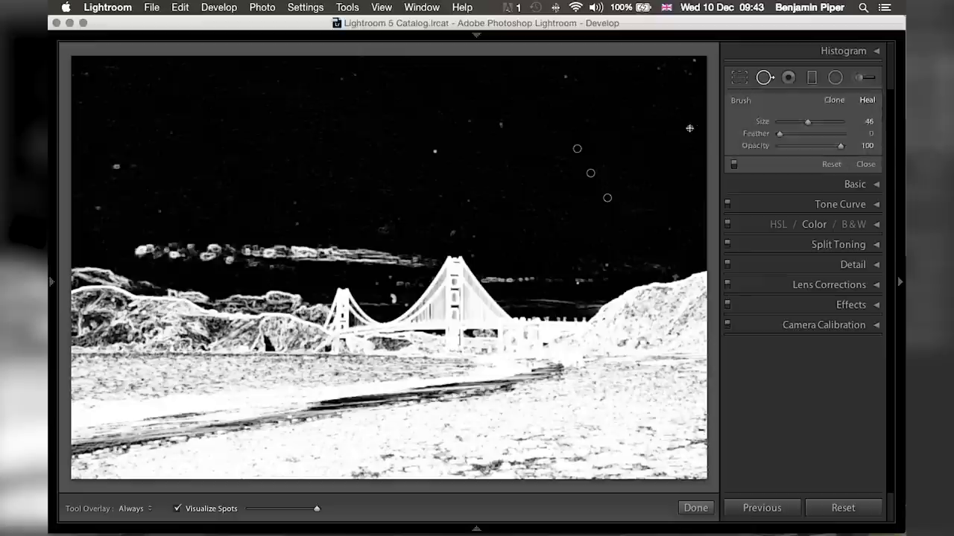
left_click(566, 78)
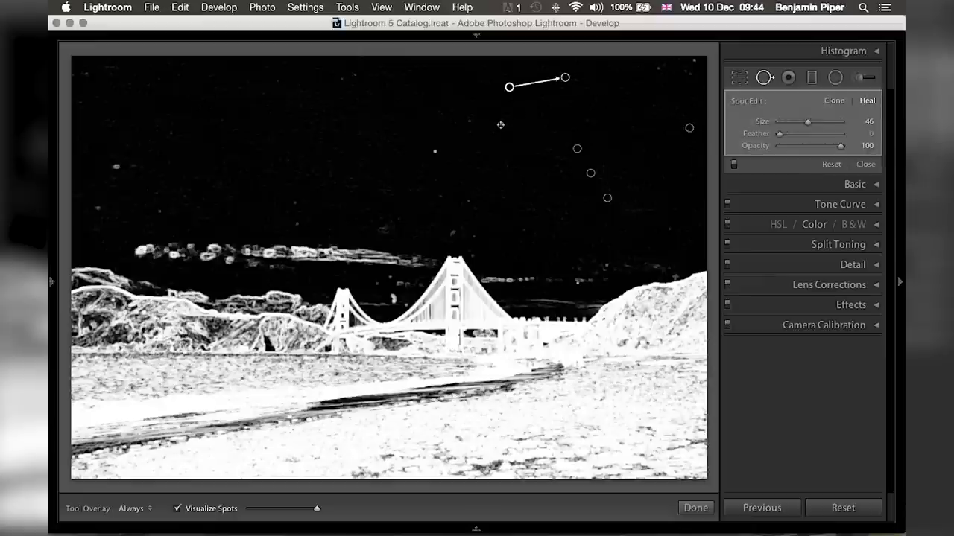
left_click(501, 124)
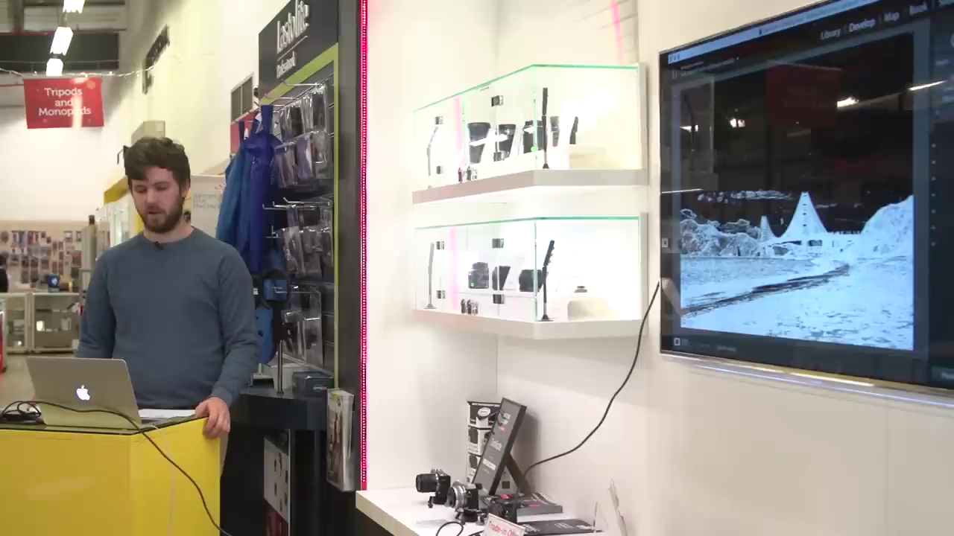
- Inspect the healed sky up close without Visualize Spots, including one repaired spot and its sample source
key("a")
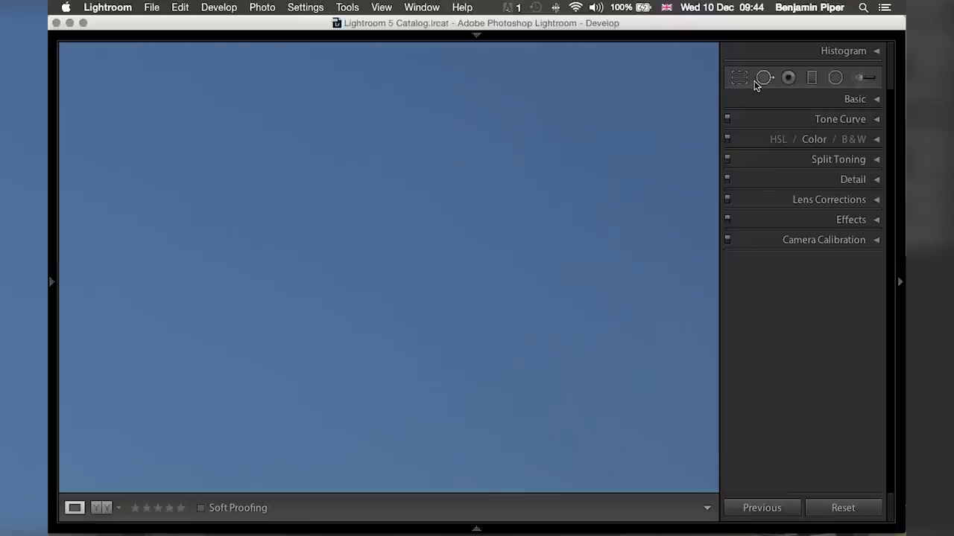
left_click(757, 79)
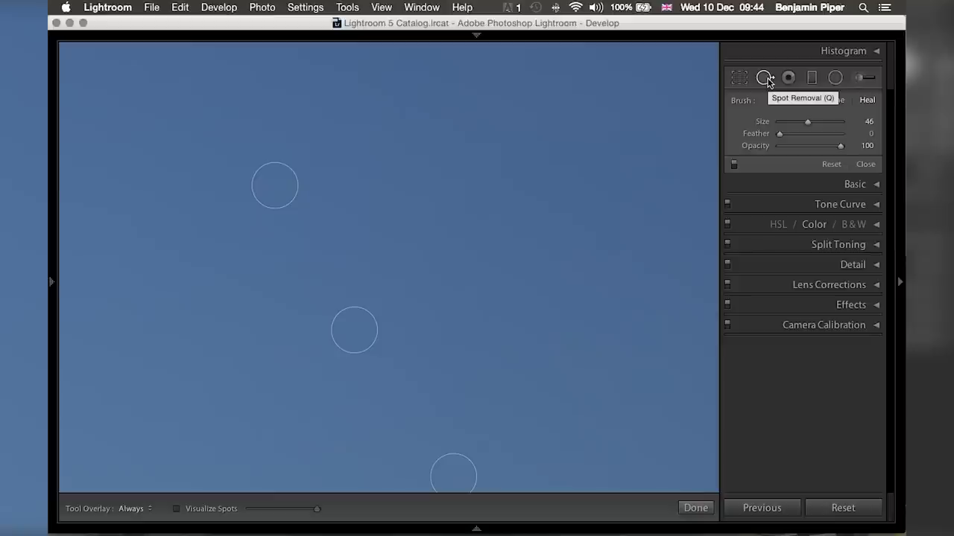
left_click(263, 187)
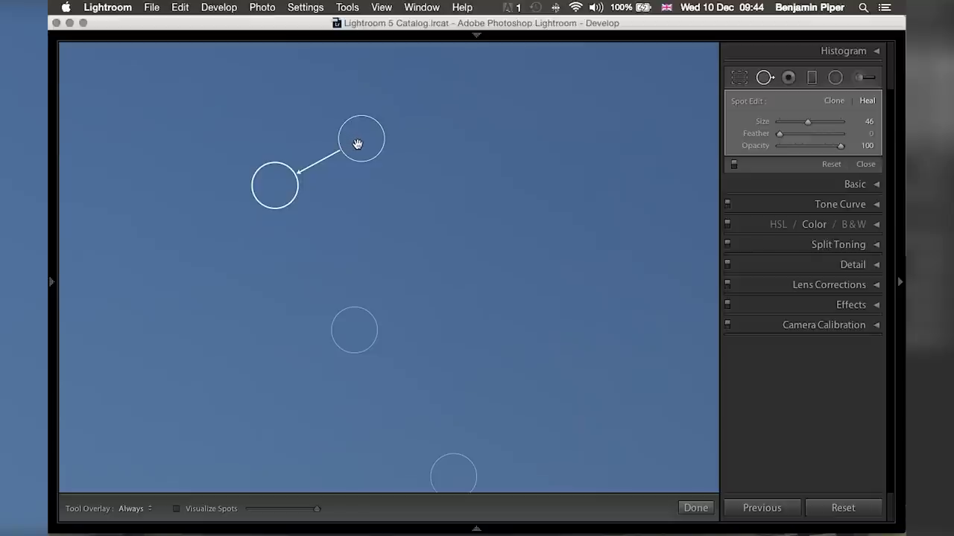
left_click(763, 77)
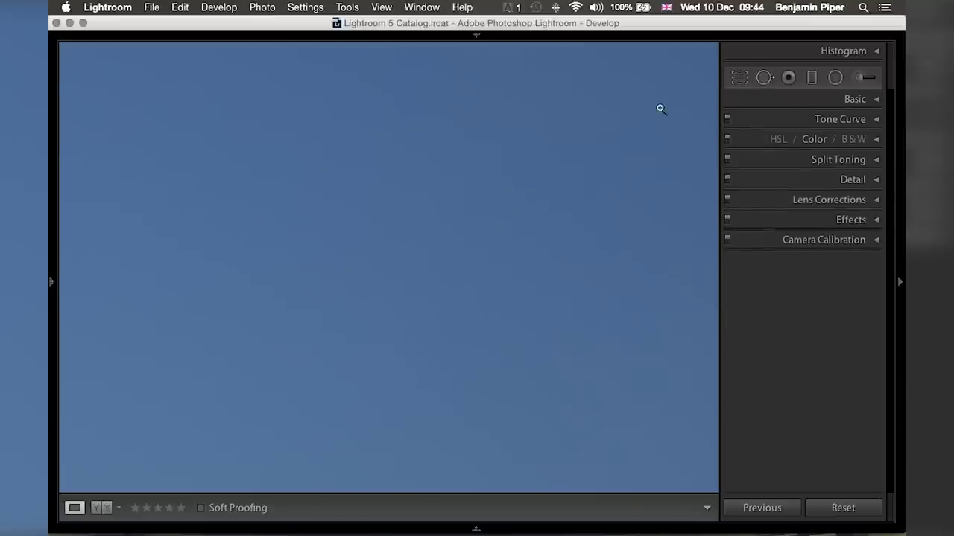
left_click(660, 107)
- Move the sample source of the healed spot above and to the right of the bridge tower farther right in the sky
key("q")
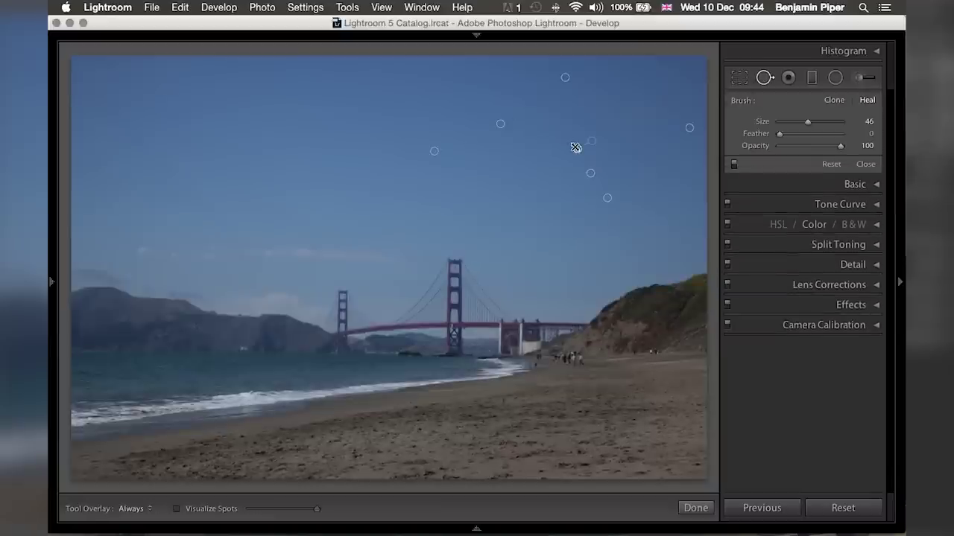
left_click(575, 147)
left_click_drag(593, 141, 627, 150)
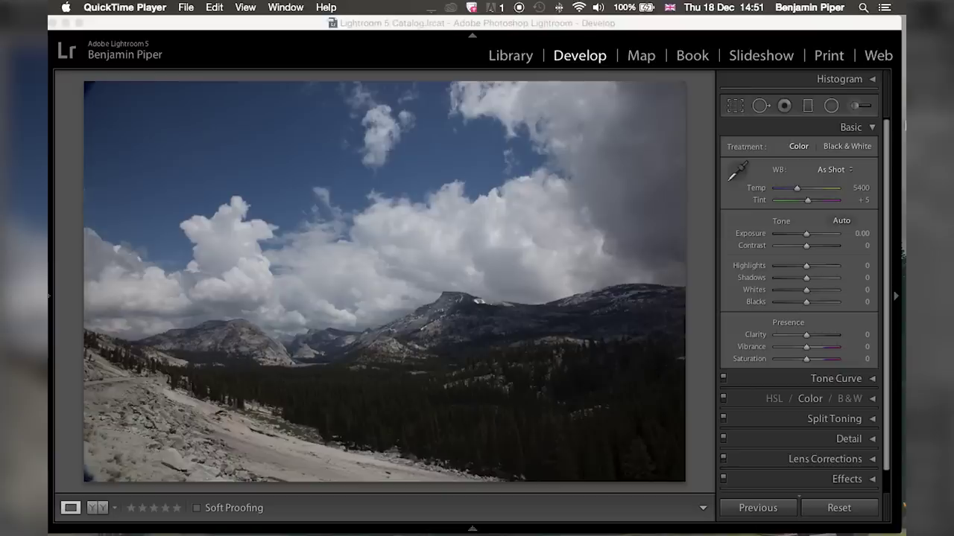
- Add a graduated filter with exposure -2.66 and clarity 22 to the mountain landscape and move it up so it darkens the sky
left_click(806, 108)
left_click(805, 108)
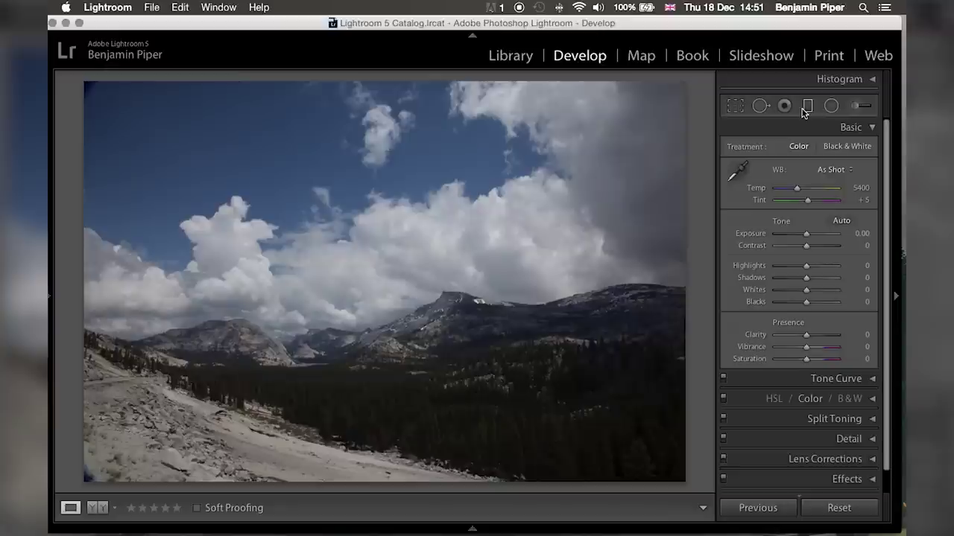
left_click(871, 128)
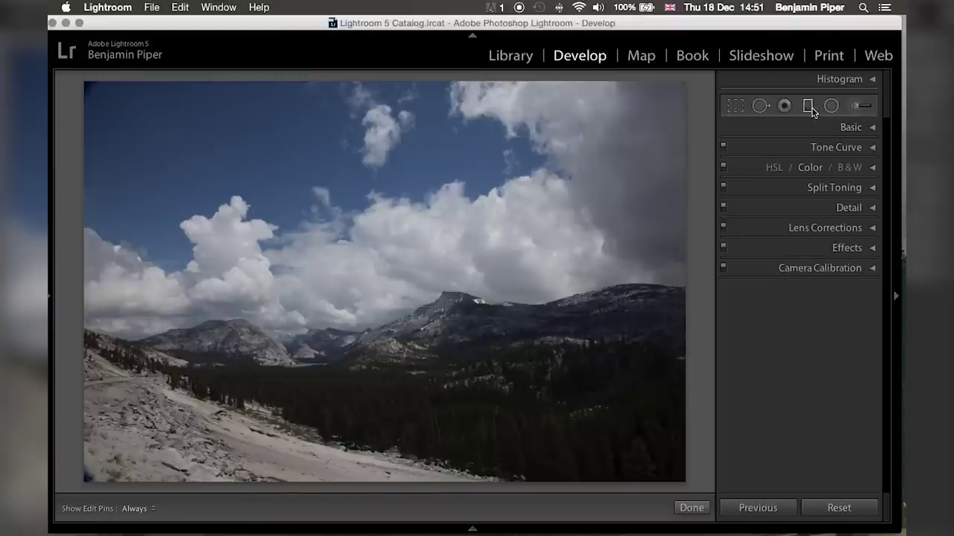
left_click(808, 106)
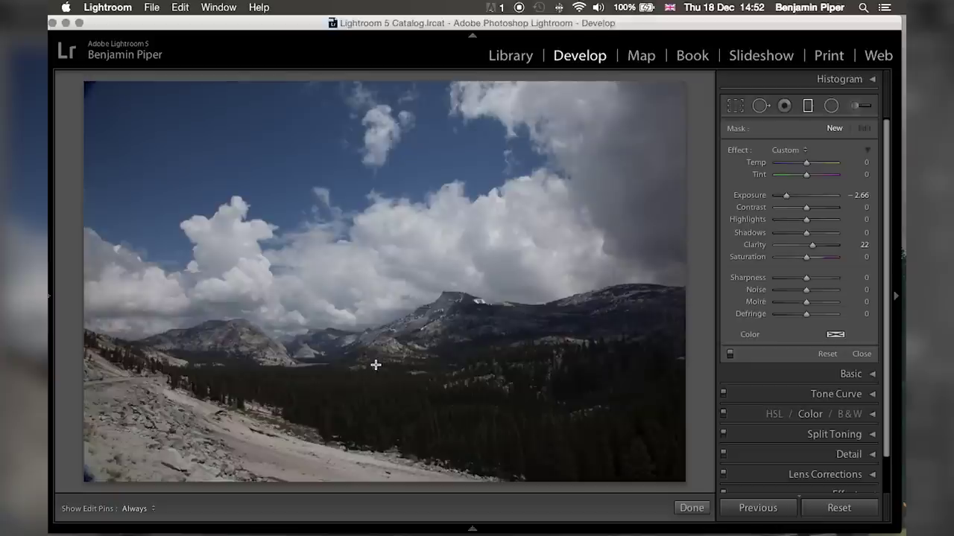
left_click_drag(375, 366, 380, 475)
left_click_drag(374, 418, 379, 323)
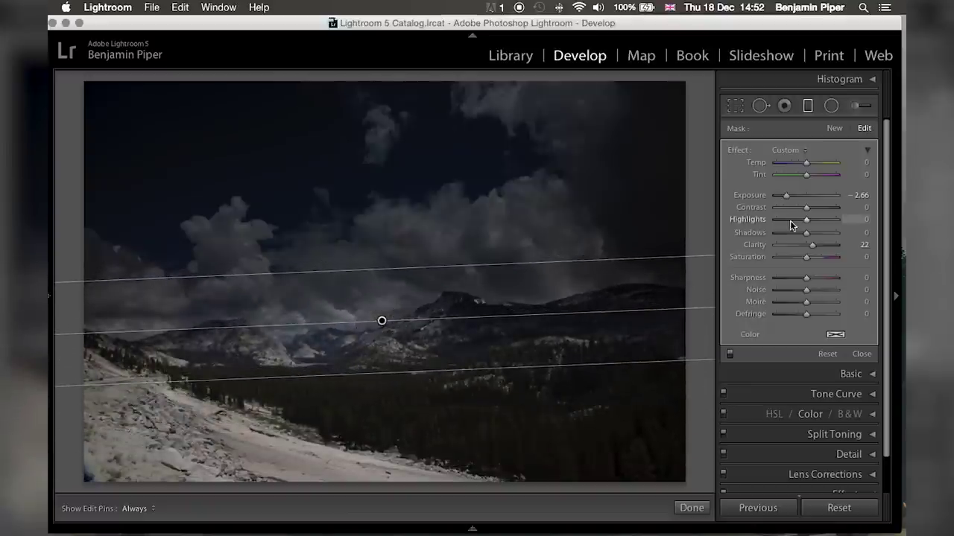
- Set the graduated filter's exposure to -1.12, widen its transition and recentre it on the mountains
left_click_drag(788, 196, 796, 197)
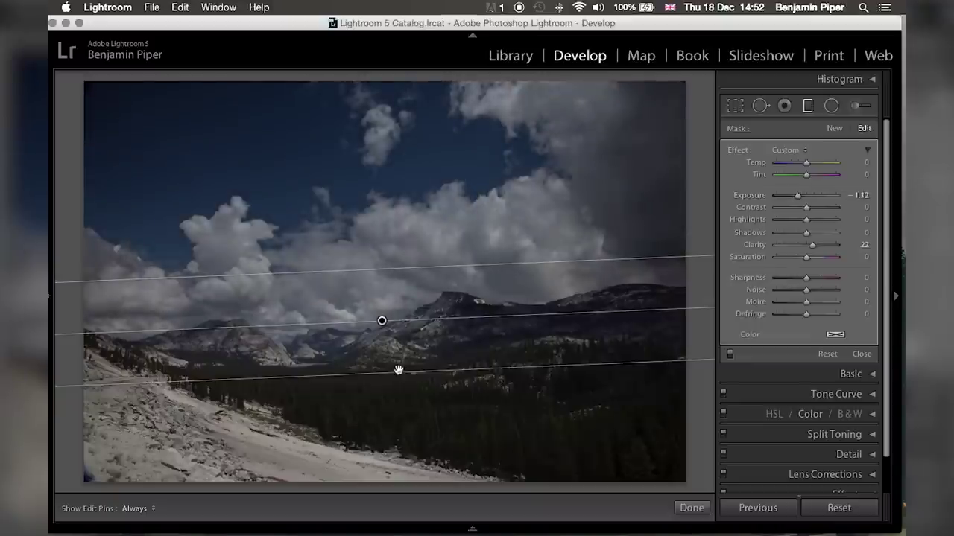
left_click_drag(387, 375, 388, 436)
left_click_drag(385, 352, 384, 329)
- Set the graduated filter to exposure 0.00, contrast -16, highlights 36, shadows -51, saturation 26 and sharpness 28, and finish it
mouse_move(814, 211)
left_mouse_down()
mouse_move(800, 211)
mouse_move(809, 195)
left_mouse_up()
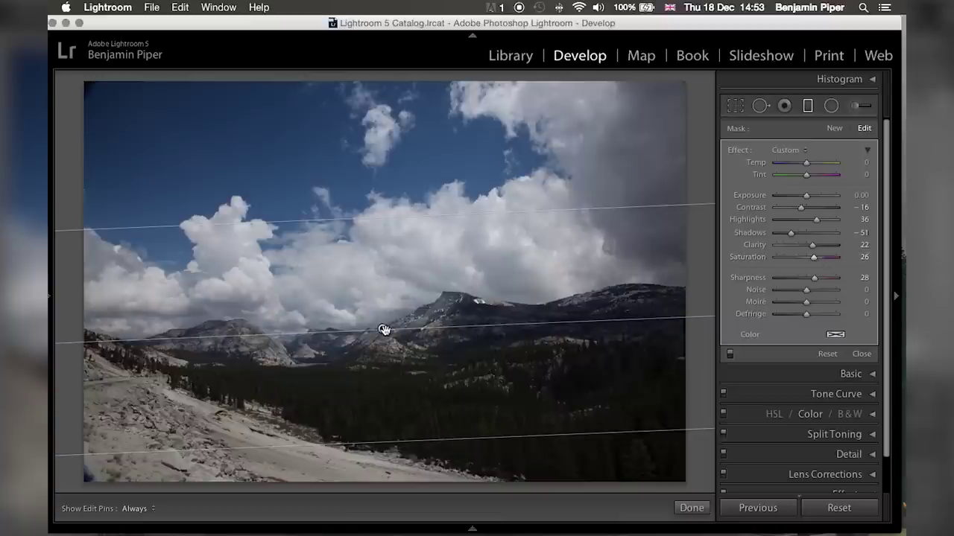
key("Return")
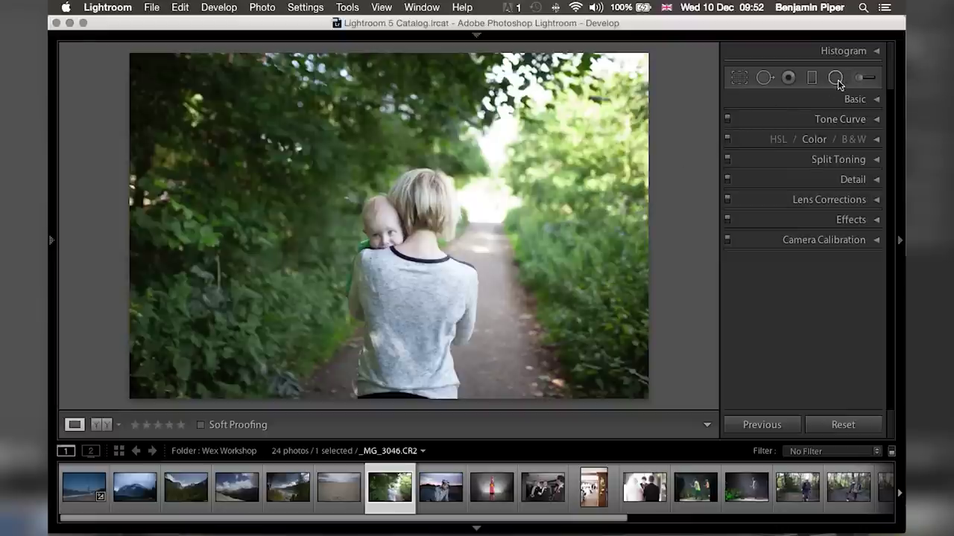
- Draw an upright elliptical radial filter around the woman and baby in _MG_3046.CR2, with exposure -2.66 and clarity 22
left_click(835, 78)
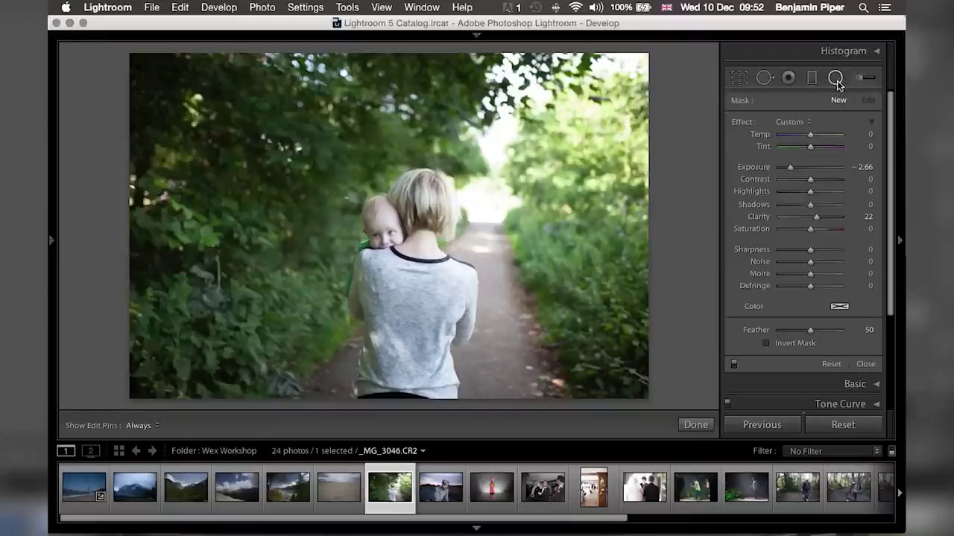
left_click_drag(401, 275, 486, 399)
left_click_drag(429, 303, 436, 316)
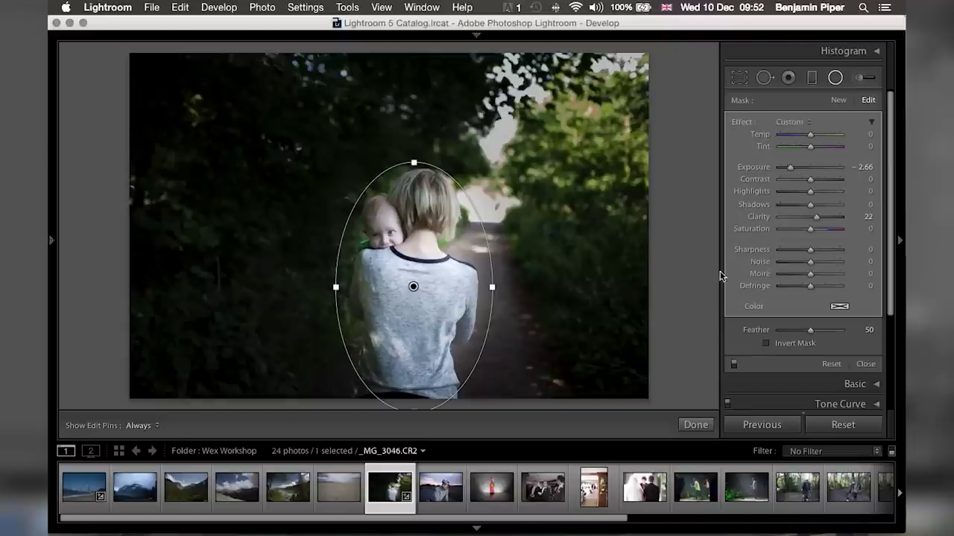
- Invert the radial filter's mask, reset its exposure to 0.00 and set its sharpness to -100
left_click(767, 344)
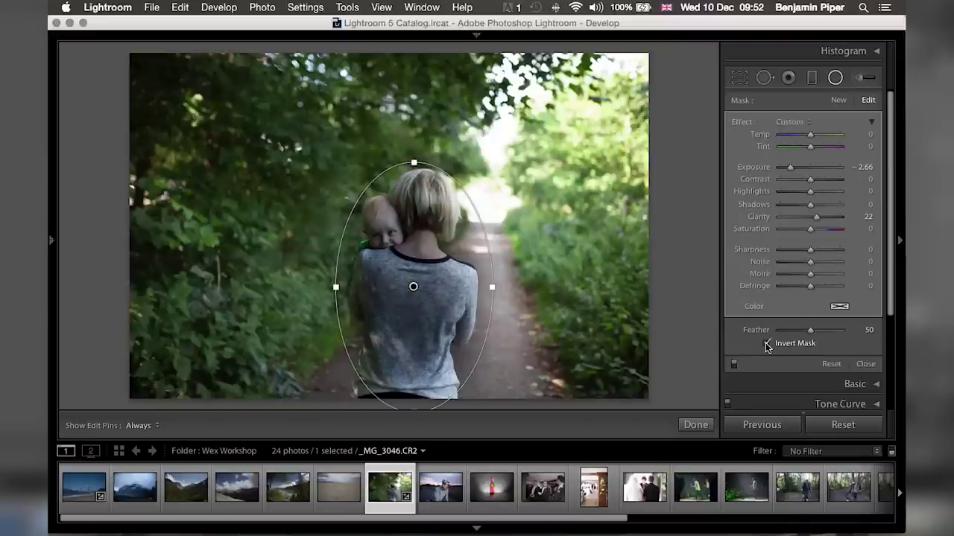
double_click(760, 169)
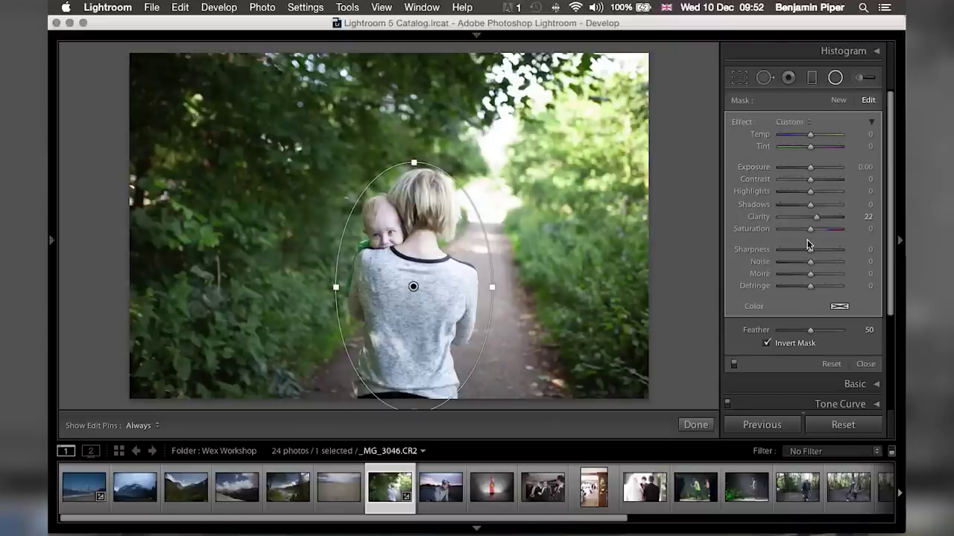
left_click_drag(800, 253, 765, 253)
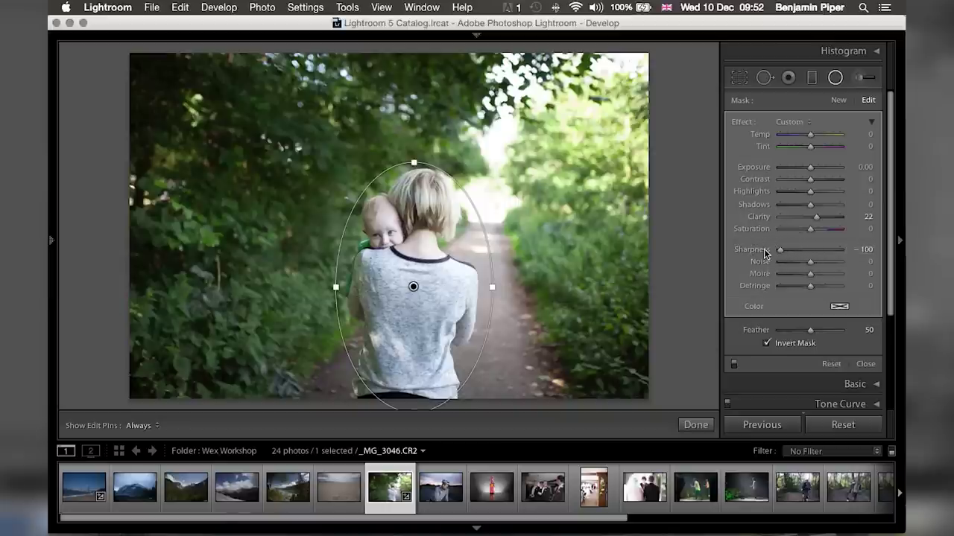
- Narrow the radial filter's ellipse around the woman and baby, turn off its mask inversion and set its exposure to -0.10
left_click(767, 343)
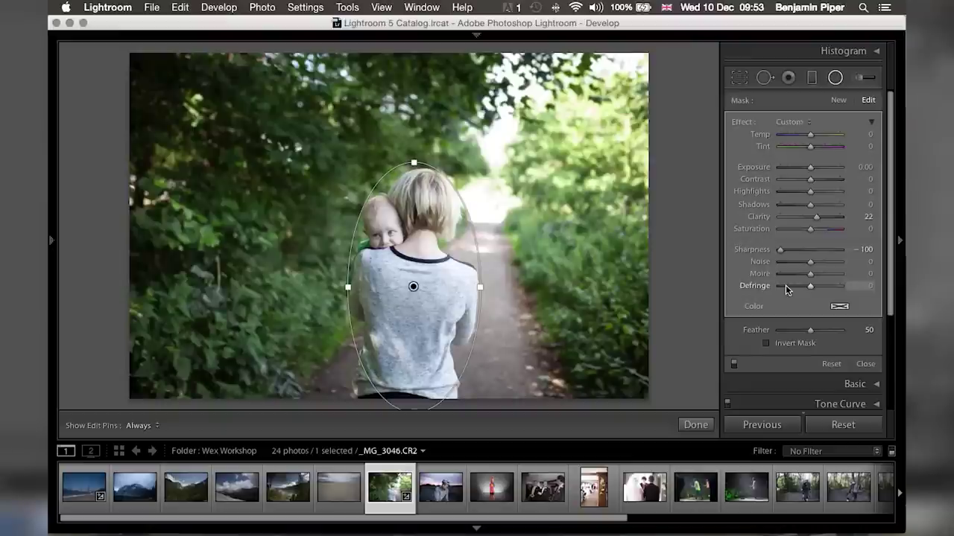
left_click_drag(810, 168, 808, 167)
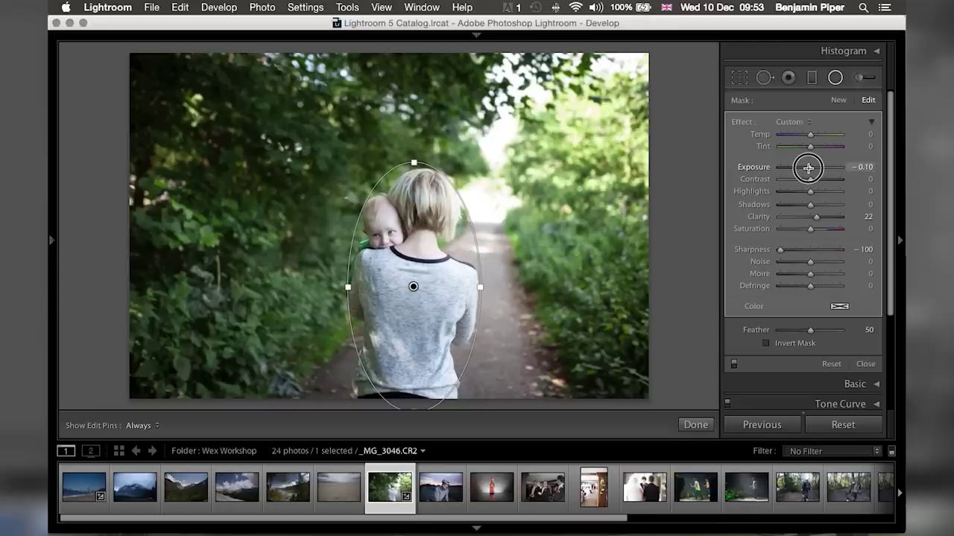
left_click_drag(808, 168, 808, 167)
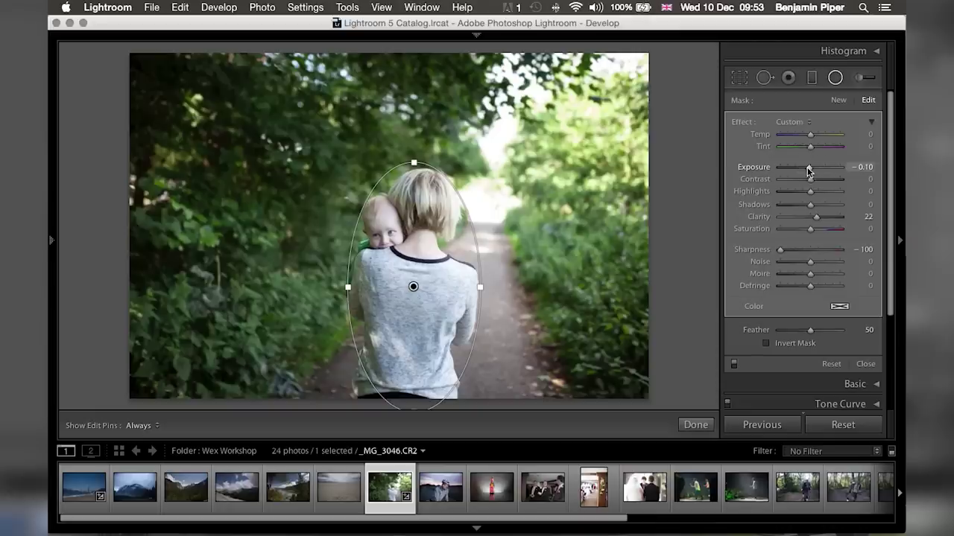
- Set the radial filter's contrast to 23 and highlights to 12, adjust its shadows, and switch to the Adjustment Brush
left_click(811, 180)
left_click_drag(810, 180, 813, 194)
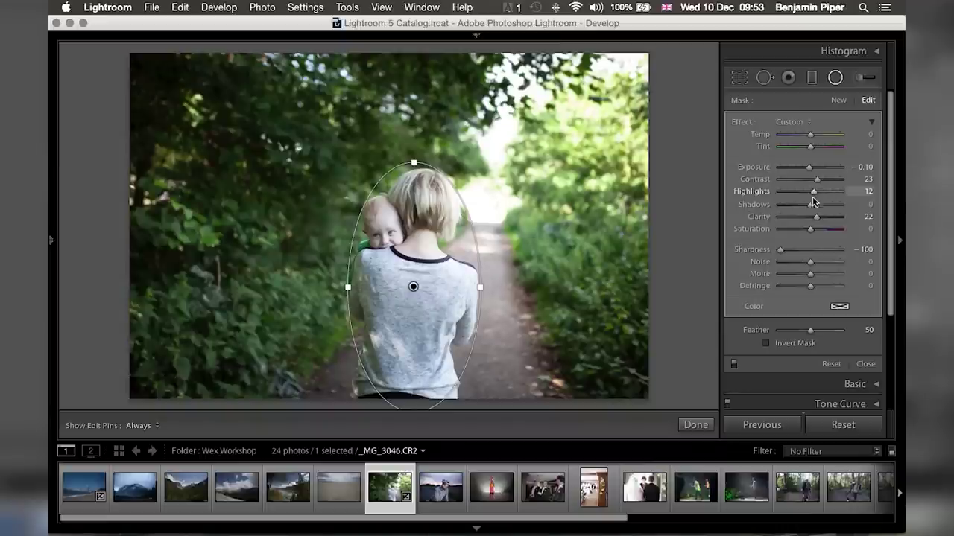
left_click_drag(810, 204, 817, 229)
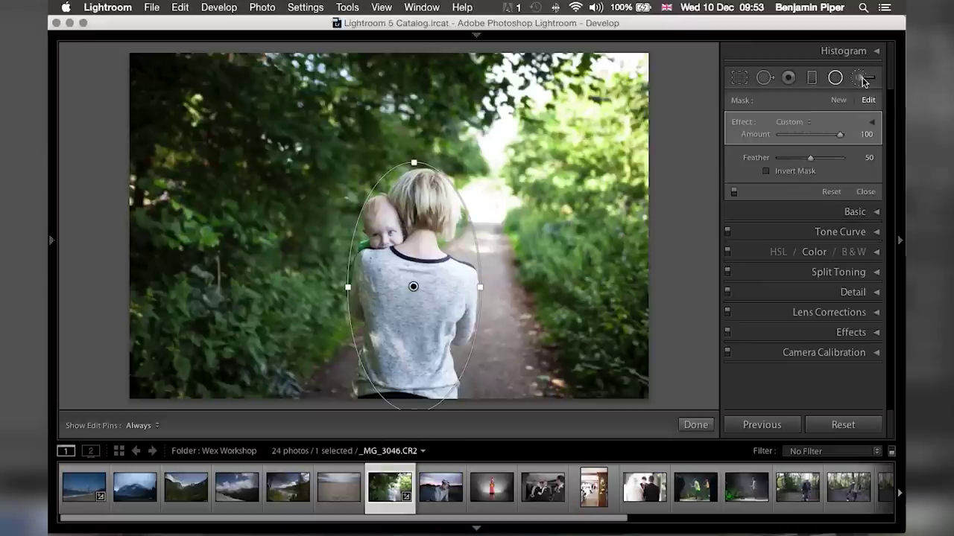
left_click(862, 79)
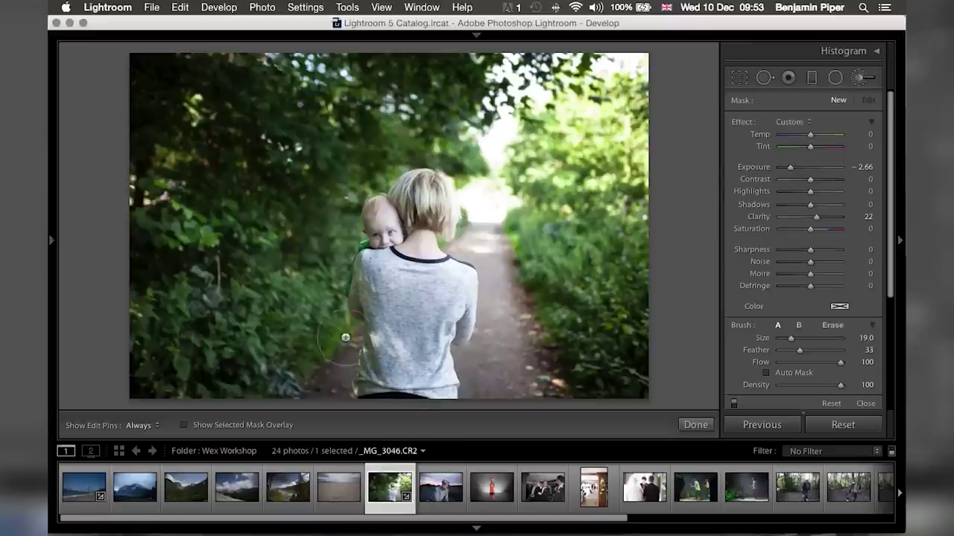
- In the mountain photo _00027.CR2, set the white balance temperature to 17439 and the exposure to +0.70
left_click(130, 484)
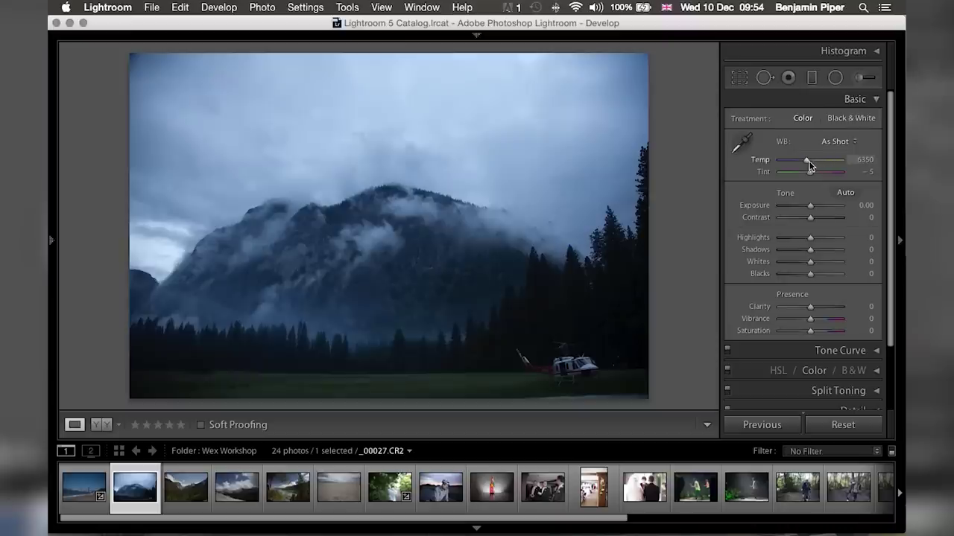
left_click_drag(810, 166, 832, 166)
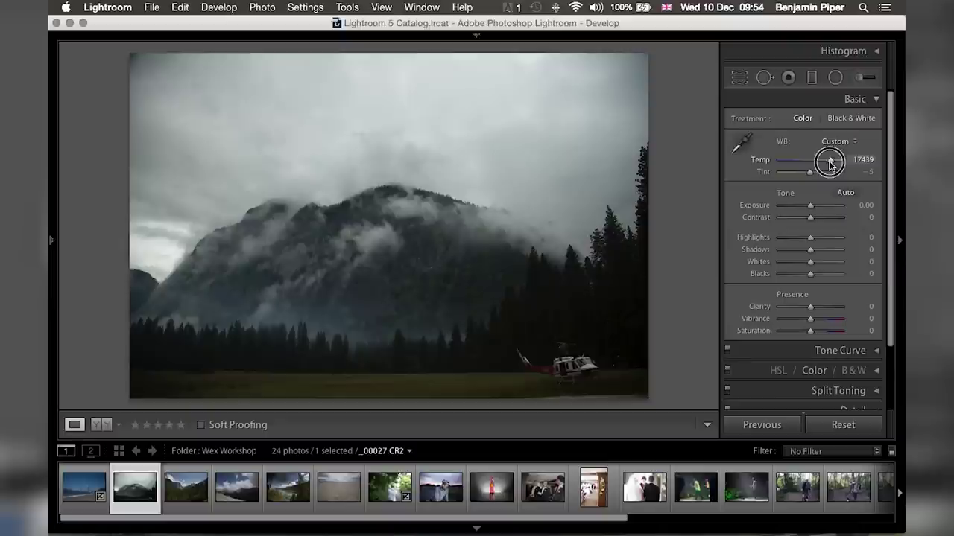
left_click_drag(824, 160, 829, 164)
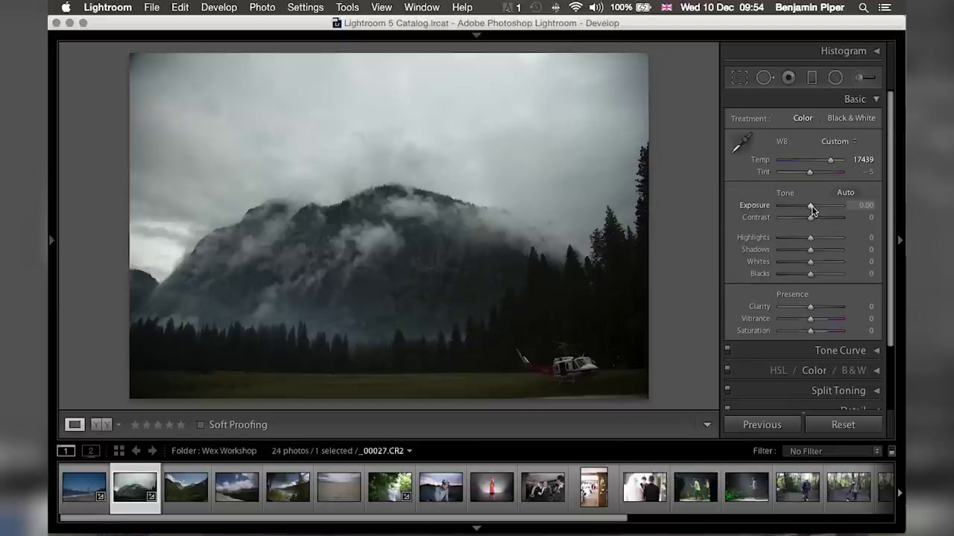
left_click_drag(809, 205, 816, 211)
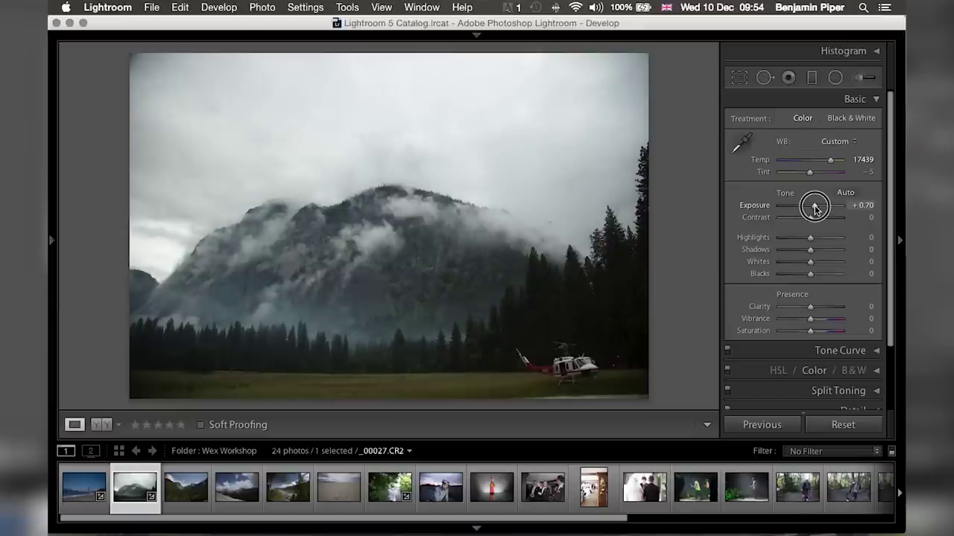